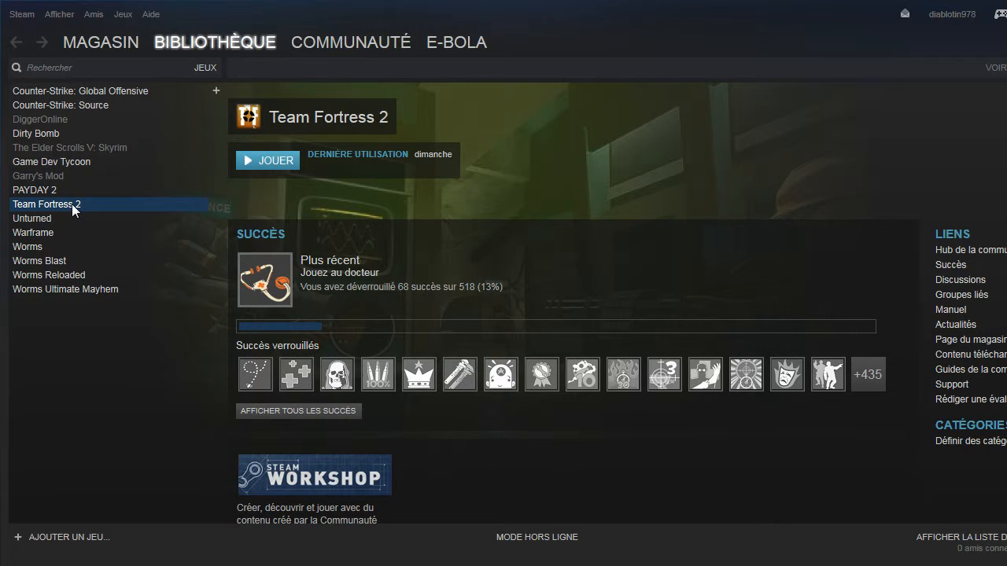
{"action": "right_click", "coordinate": [74, 209]}
{"action": "left_click", "coordinate": [28, 383]}
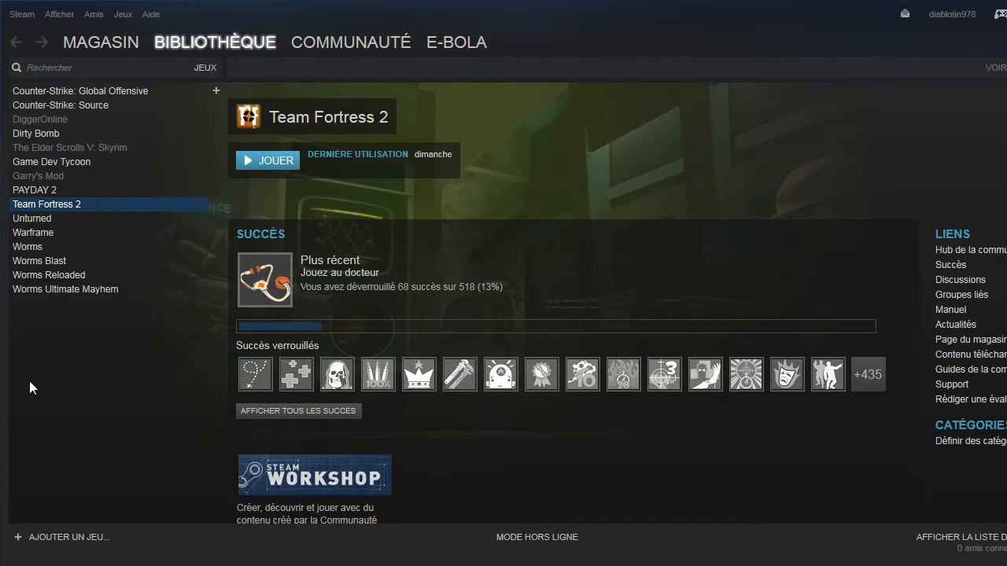
{"action": "right_click", "coordinate": [71, 202]}
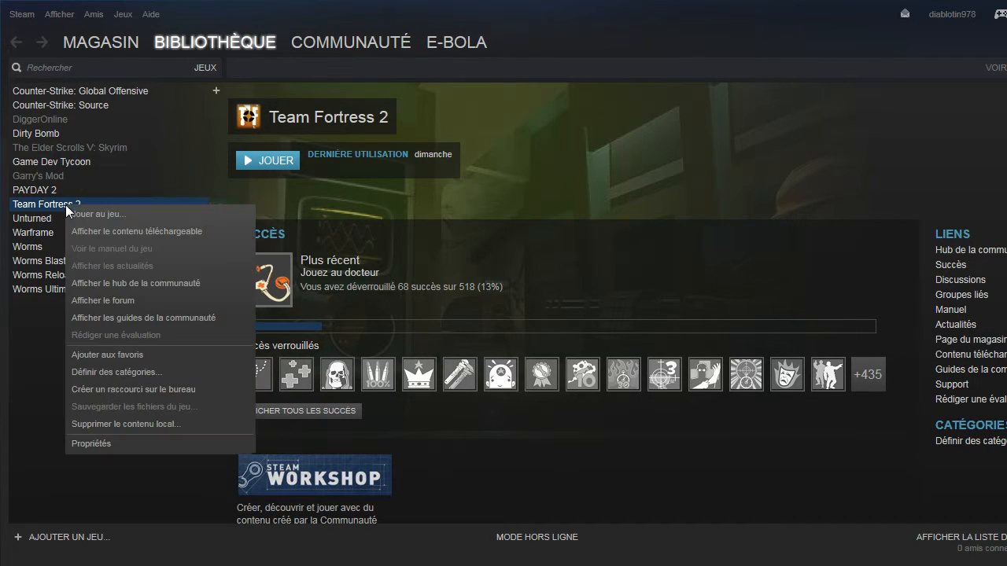
{"action": "left_click", "coordinate": [108, 445]}
{"action": "left_click", "coordinate": [766, 64]}
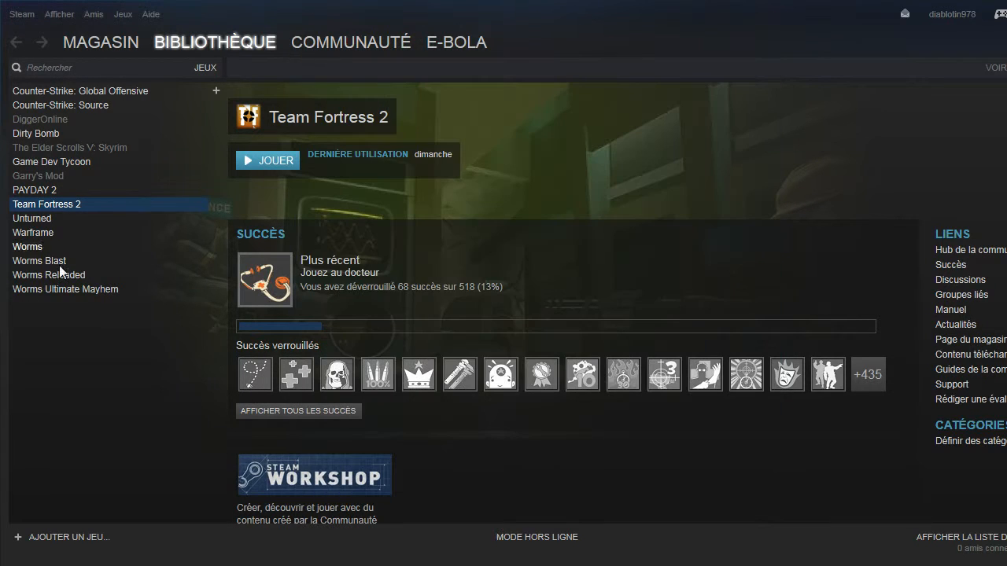
Open the launch options from the Team Fortress 2 properties.
{"action": "right_click", "coordinate": [61, 204]}
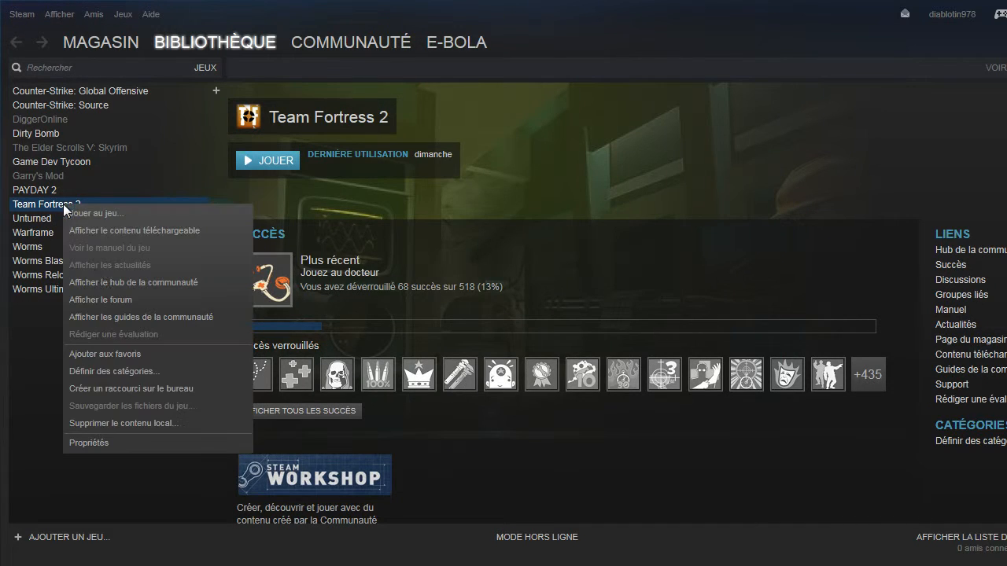
{"action": "left_click", "coordinate": [110, 445]}
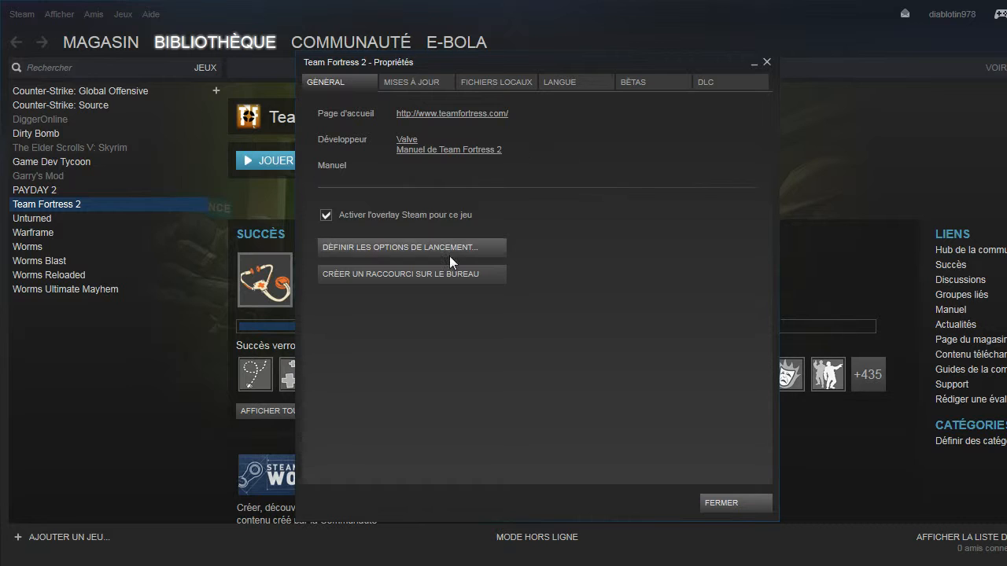
{"action": "left_click", "coordinate": [470, 246]}
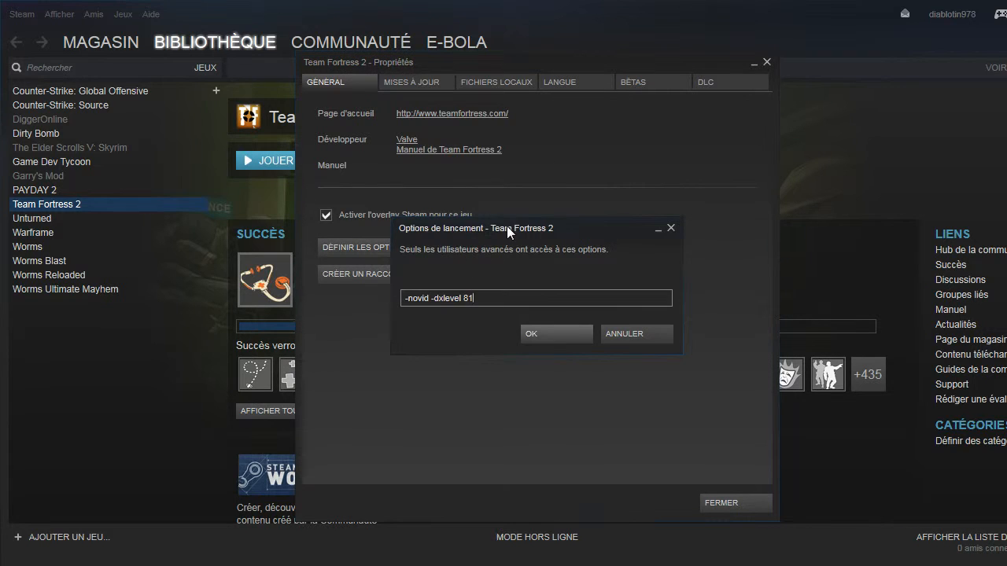
{"action": "left_click_drag", "start_coordinate": [507, 225], "coordinate": [528, 189]}
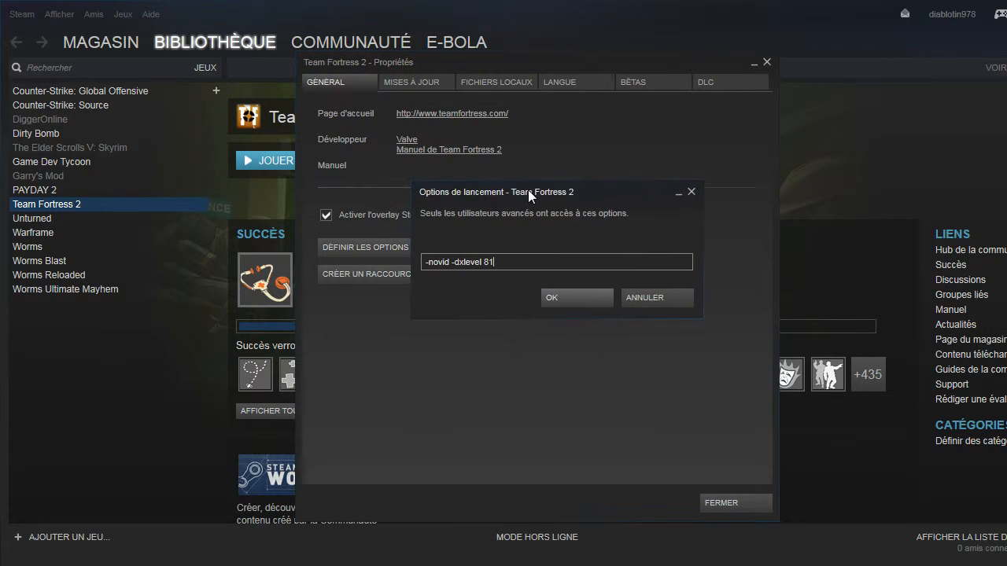
Examine the -novid and -dxlevel 81 parameters in the Team Fortress 2 launch options.
{"action": "left_click_drag", "start_coordinate": [503, 266], "coordinate": [429, 266]}
{"action": "left_click", "coordinate": [424, 270]}
{"action": "left_click", "coordinate": [533, 267]}
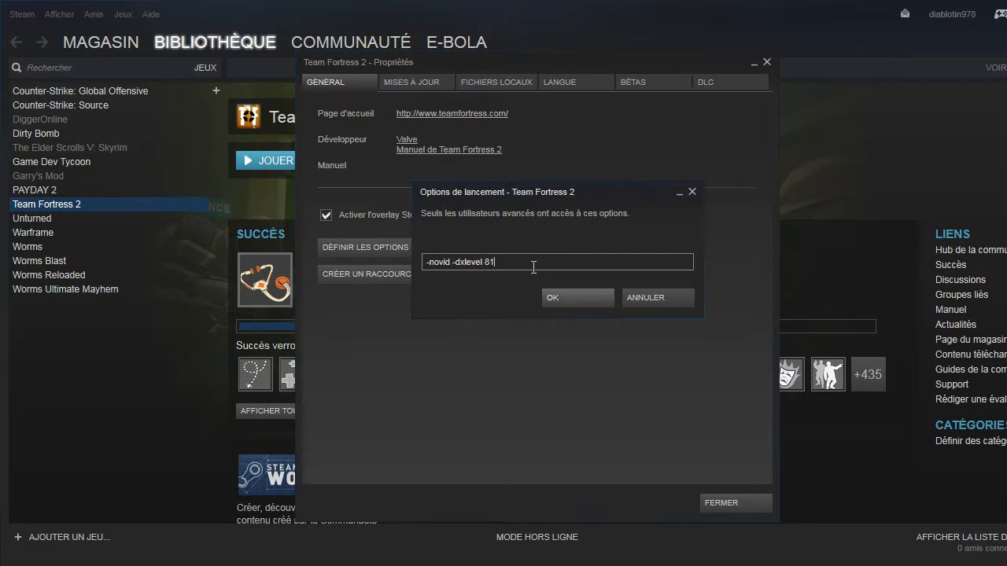
{"action": "left_click_drag", "start_coordinate": [534, 266], "coordinate": [408, 261]}
{"action": "left_click", "coordinate": [533, 266]}
{"action": "left_click", "coordinate": [452, 264]}
{"action": "left_click_drag", "start_coordinate": [453, 264], "coordinate": [413, 262]}
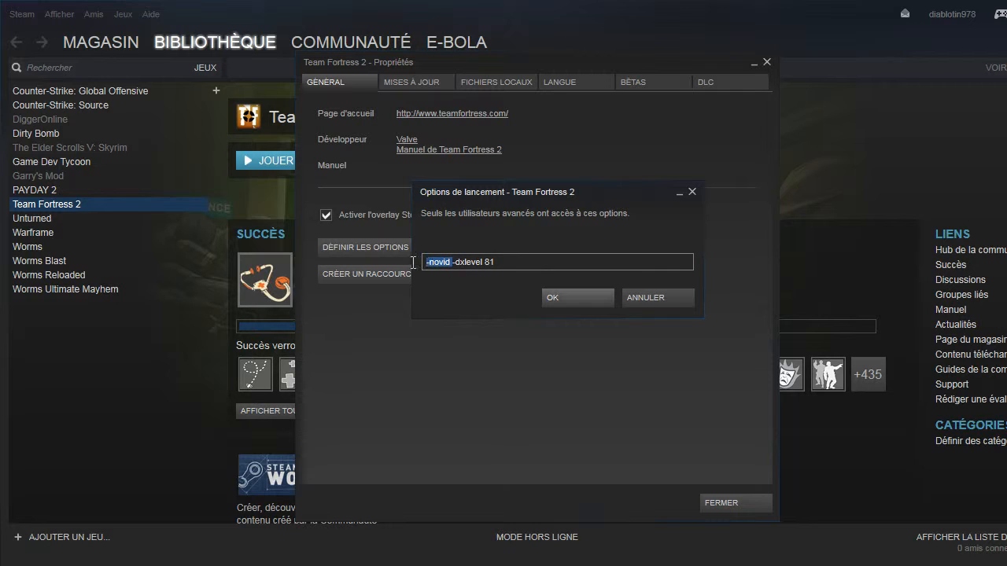
{"action": "left_click", "coordinate": [532, 269]}
{"action": "left_click_drag", "start_coordinate": [455, 268], "coordinate": [542, 265]}
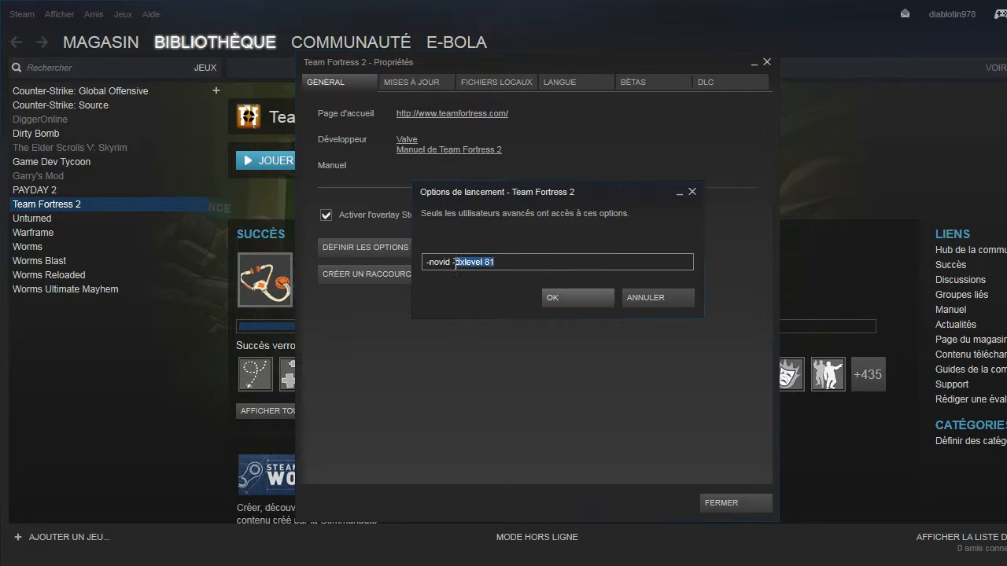
{"action": "left_click", "coordinate": [542, 266]}
{"action": "mouse_move", "coordinate": [548, 183]}
{"action": "left_mouse_down"}
{"action": "mouse_move", "coordinate": [553, 192]}
{"action": "mouse_move", "coordinate": [572, 158]}
{"action": "mouse_move", "coordinate": [587, 202]}
{"action": "mouse_move", "coordinate": [556, 210]}
{"action": "mouse_move", "coordinate": [556, 190]}
{"action": "left_mouse_up"}
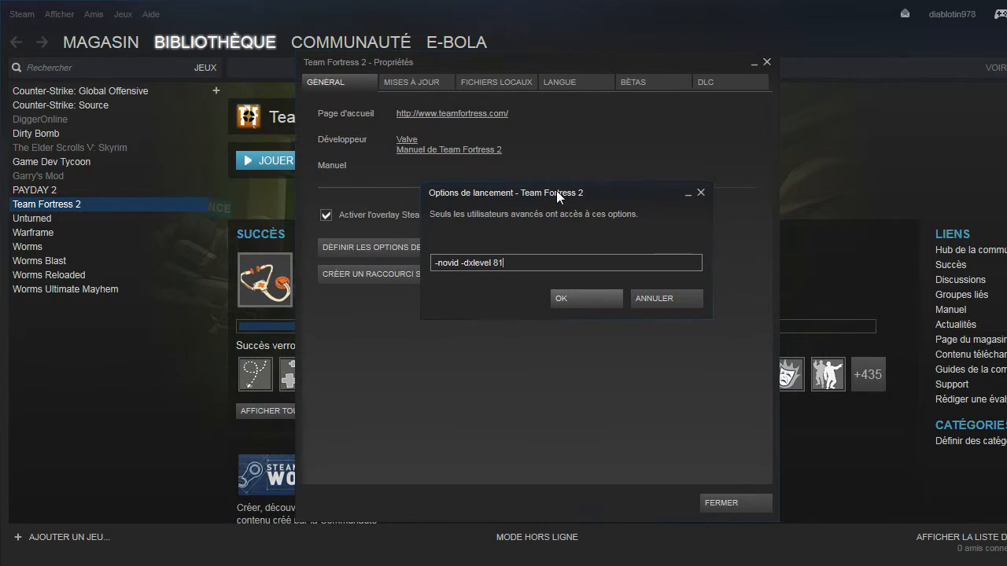
Append the -high parameter to the end of the Team Fortress 2 launch options.
{"action": "left_click_drag", "start_coordinate": [528, 269], "coordinate": [466, 269]}
{"action": "left_click", "coordinate": [539, 261]}
{"action": "type", "text": "-high"}
Inspect the priority levels available for the firefox.exe process in Windows Task Manager and close the manager.
{"action": "right_click", "coordinate": [392, 565]}
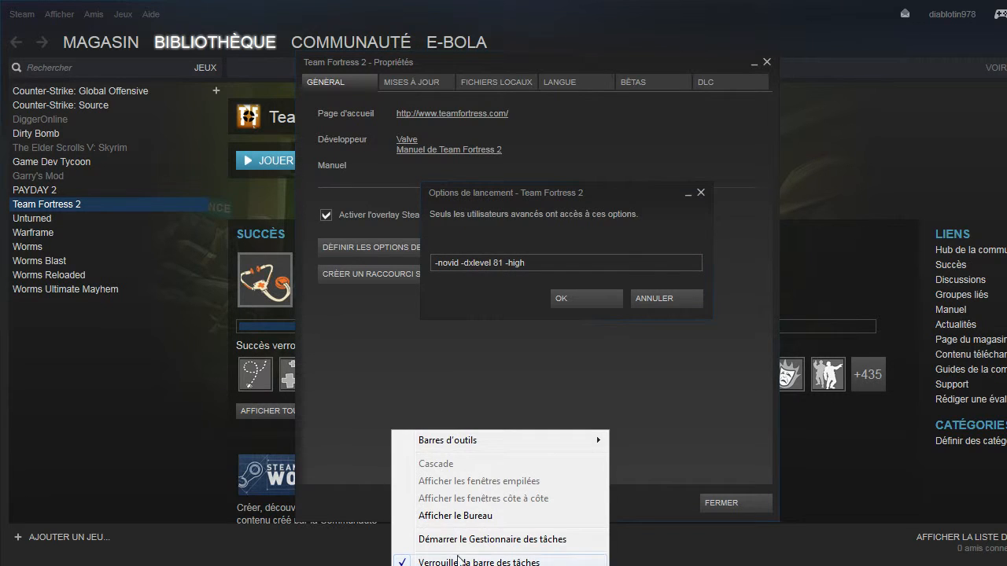
{"action": "left_click", "coordinate": [483, 541]}
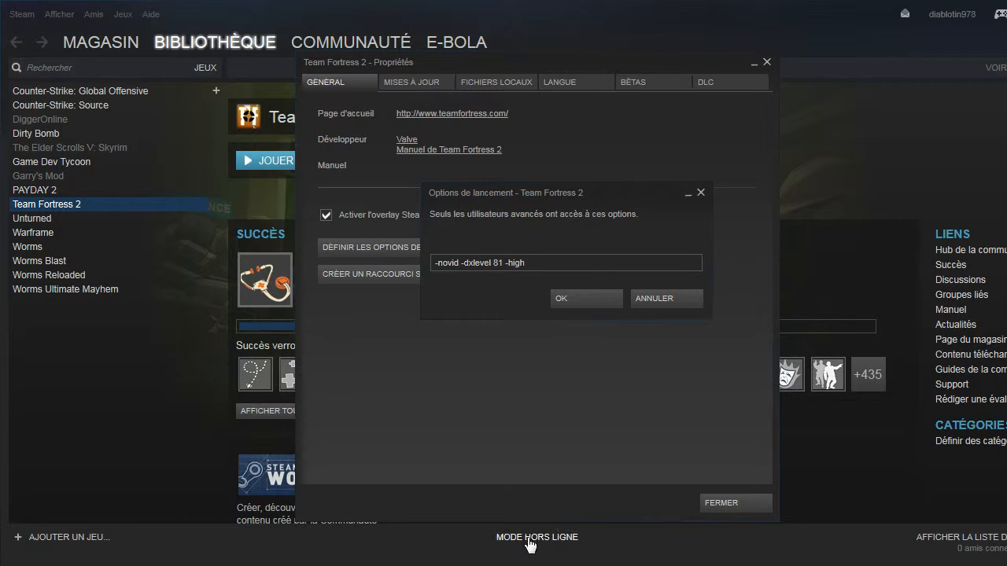
{"action": "left_click_drag", "start_coordinate": [528, 192], "coordinate": [630, 141]}
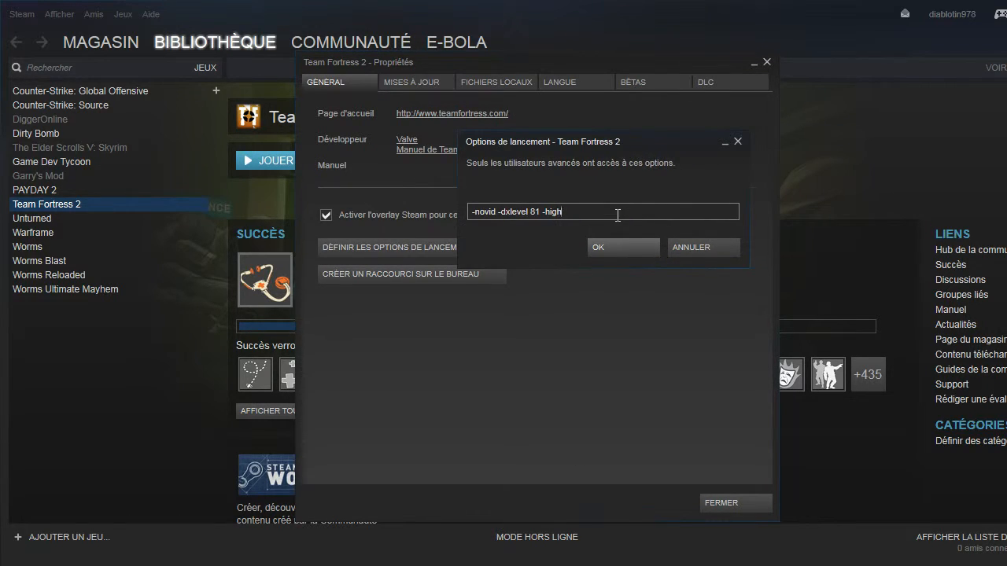
{"action": "key", "text": "ctrl+shift+Escape"}
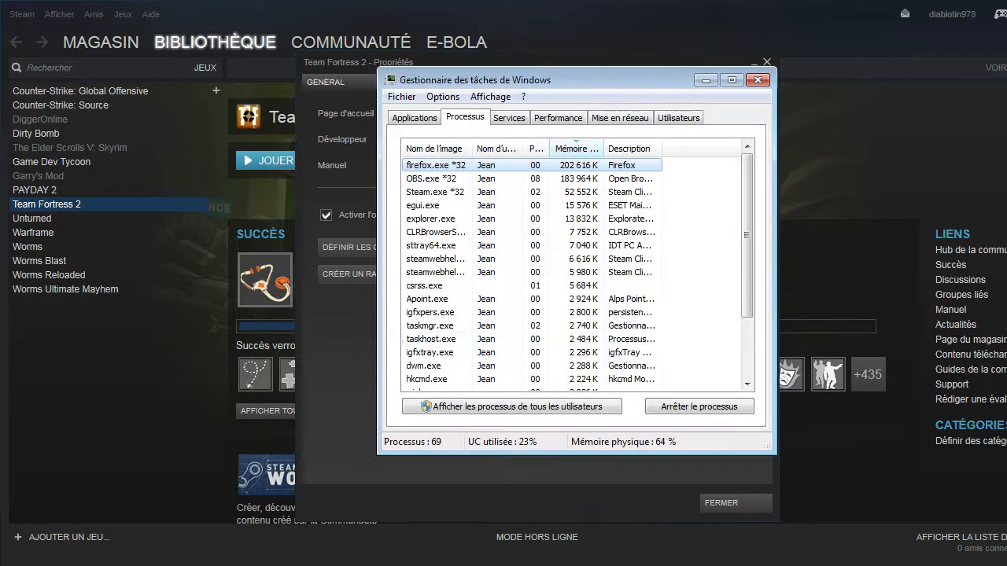
{"action": "right_click", "coordinate": [452, 164]}
{"action": "mouse_move", "coordinate": [595, 290]}
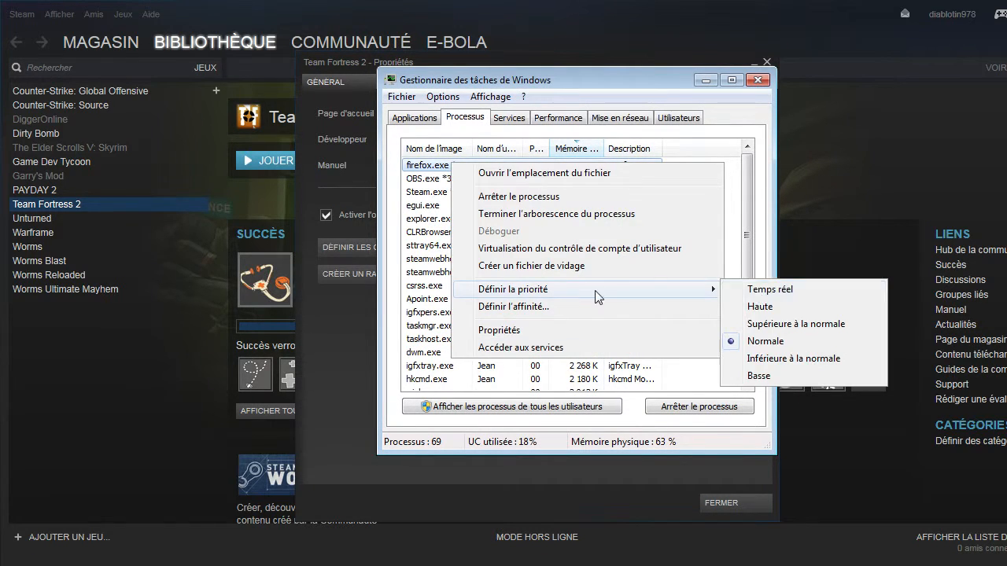
{"action": "left_click", "coordinate": [647, 78]}
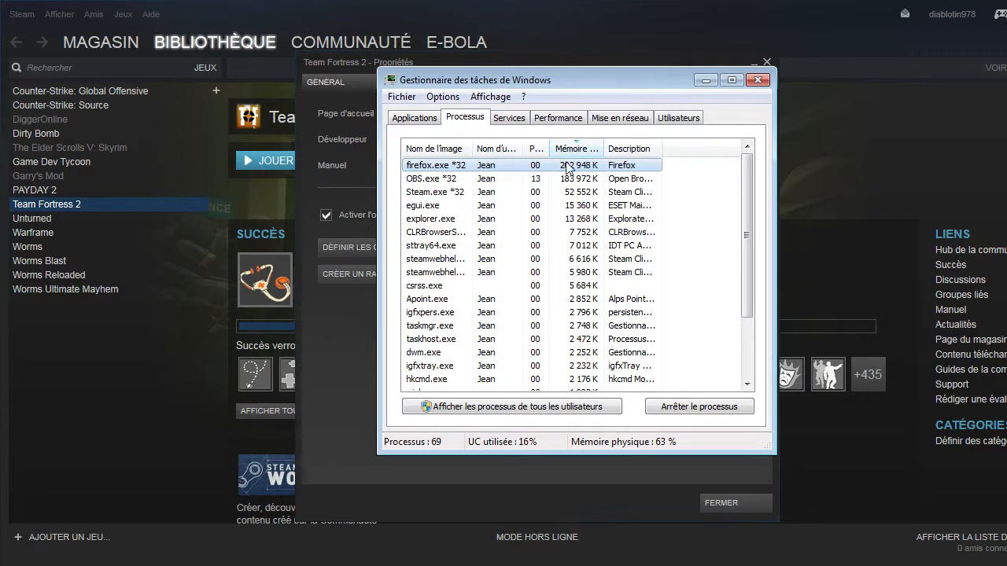
{"action": "left_click", "coordinate": [757, 81]}
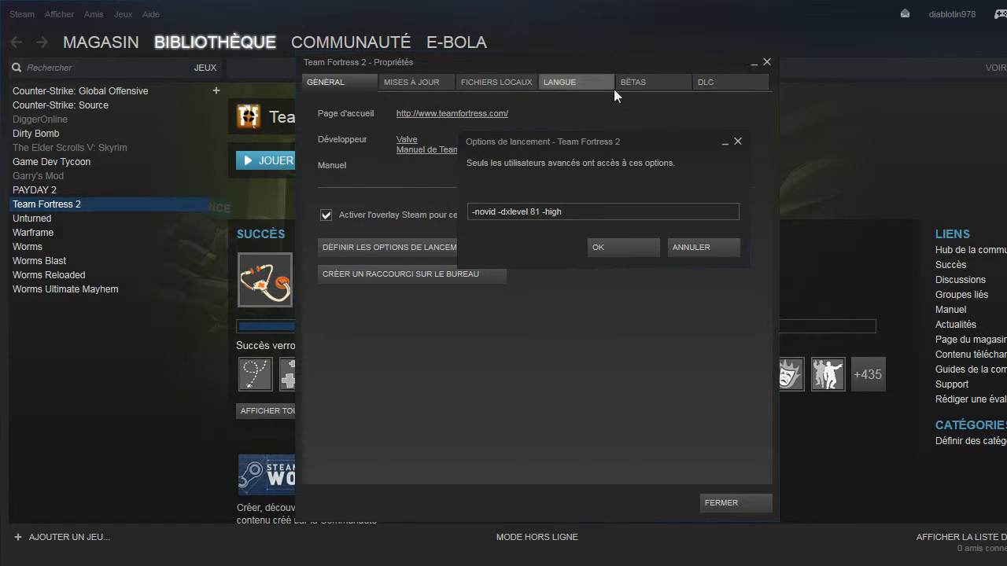
Append the -threads parameter after -high in the Team Fortress 2 launch options.
{"action": "left_click_drag", "start_coordinate": [592, 188], "coordinate": [605, 184]}
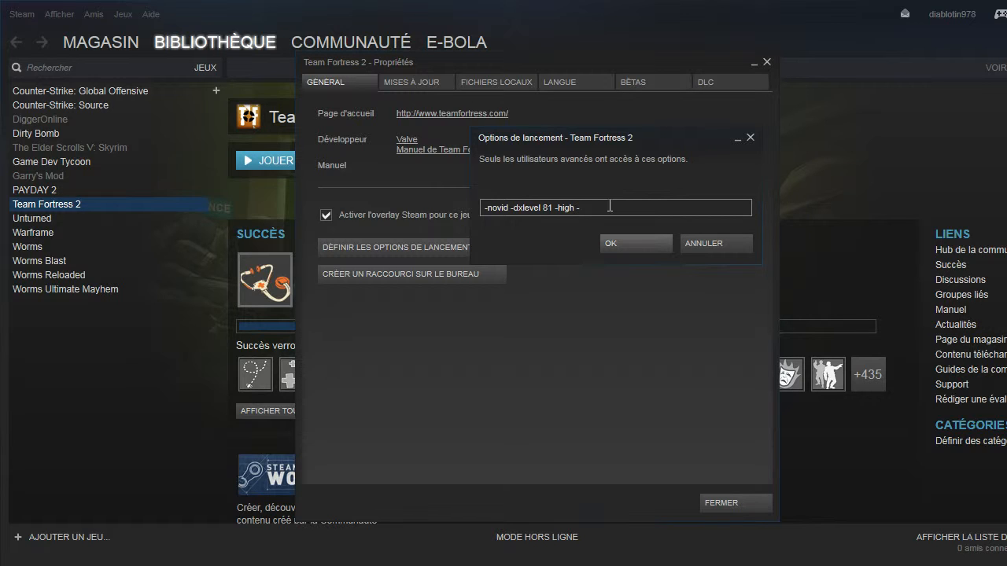
{"action": "type", "text": "threads"}
{"action": "left_click_drag", "start_coordinate": [645, 140], "coordinate": [497, 136]}
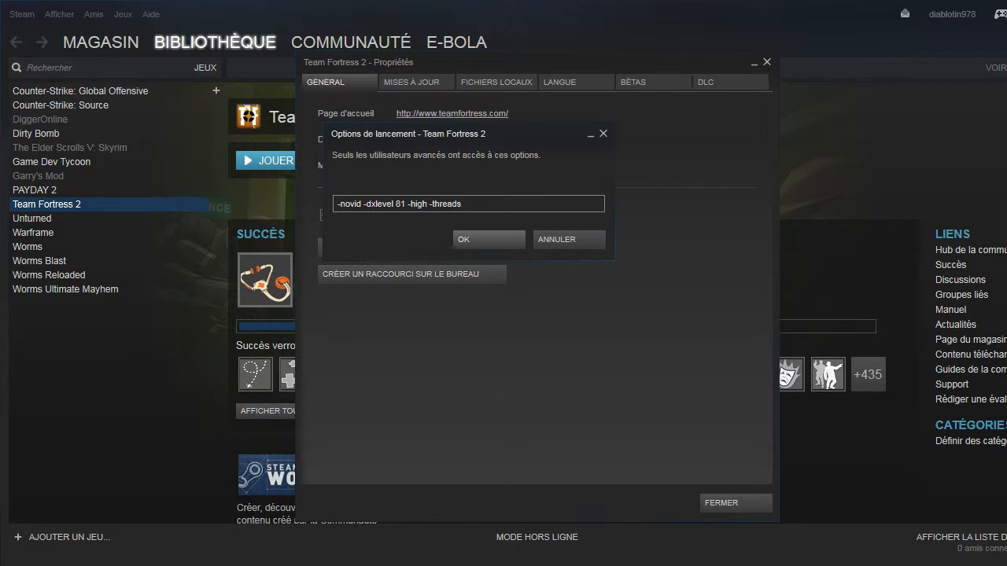
Examine the per-core processor usage history in Windows Task Manager alongside the launch options.
{"action": "right_click", "coordinate": [434, 564]}
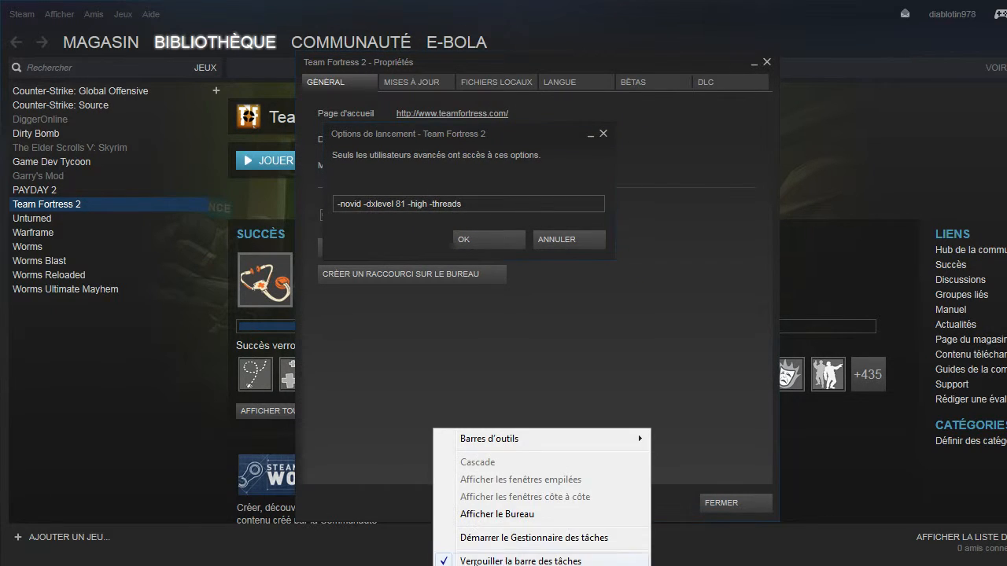
{"action": "left_click", "coordinate": [516, 537]}
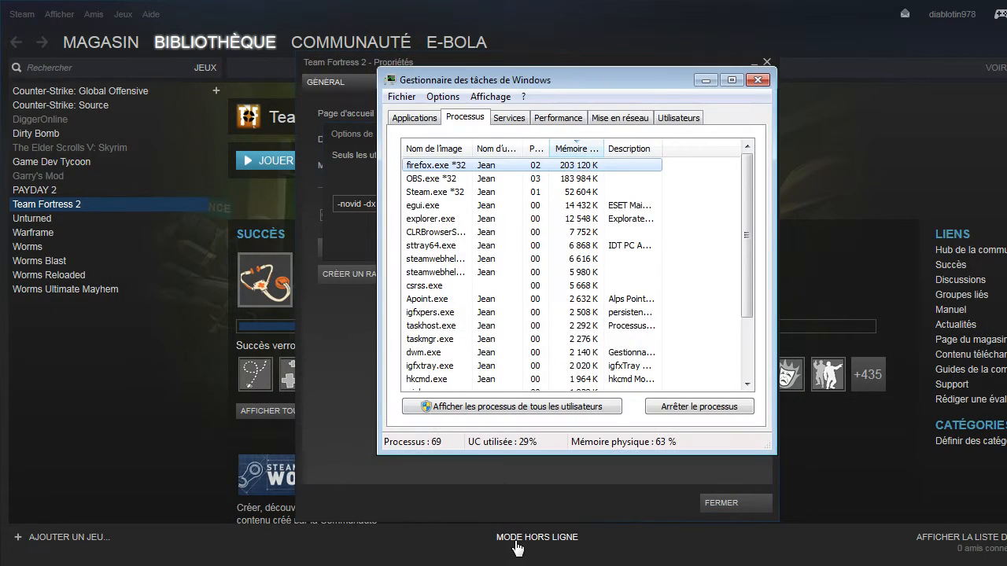
{"action": "left_click", "coordinate": [574, 119]}
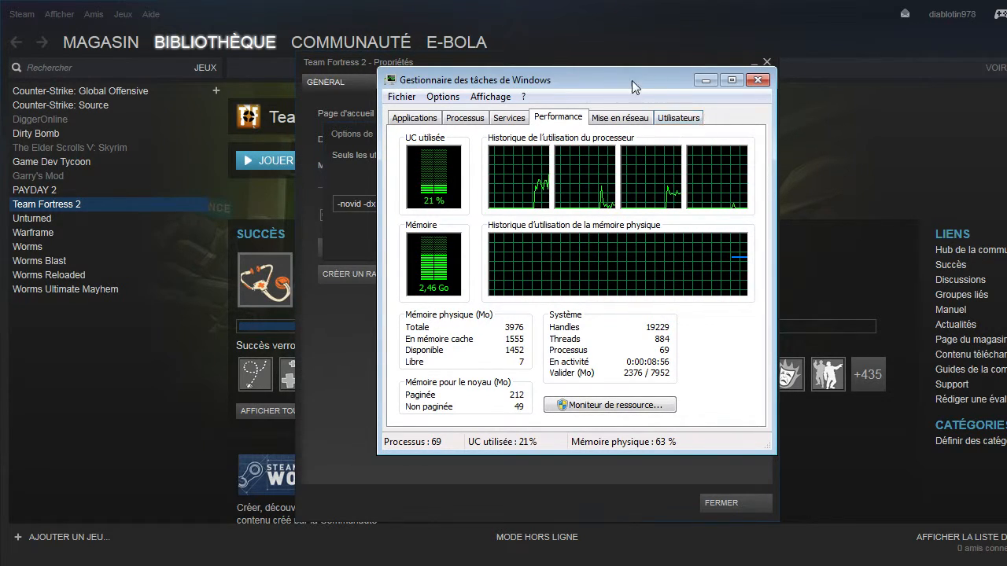
{"action": "left_click_drag", "start_coordinate": [632, 80], "coordinate": [846, 152]}
{"action": "left_click", "coordinate": [575, 58]}
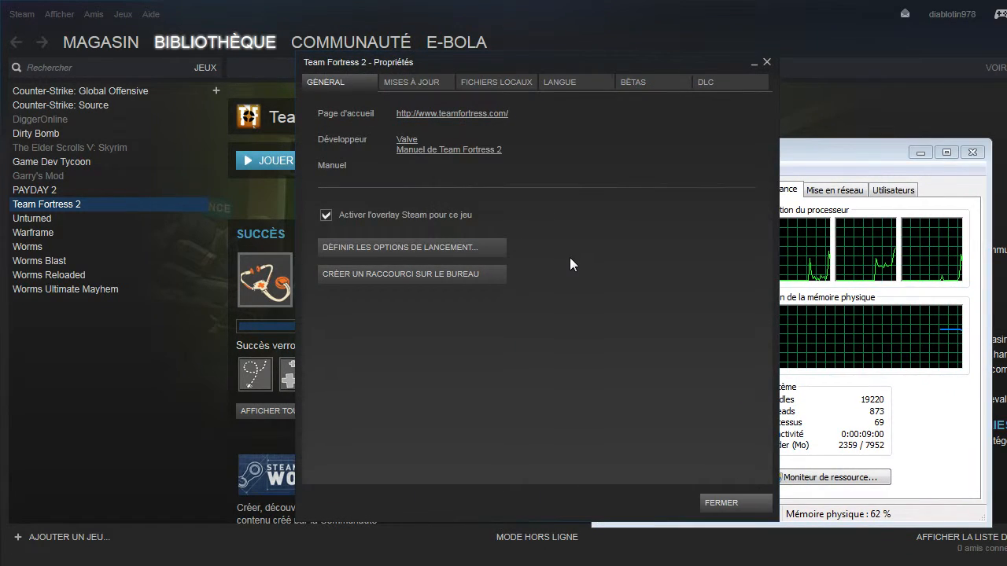
{"action": "left_click", "coordinate": [337, 565]}
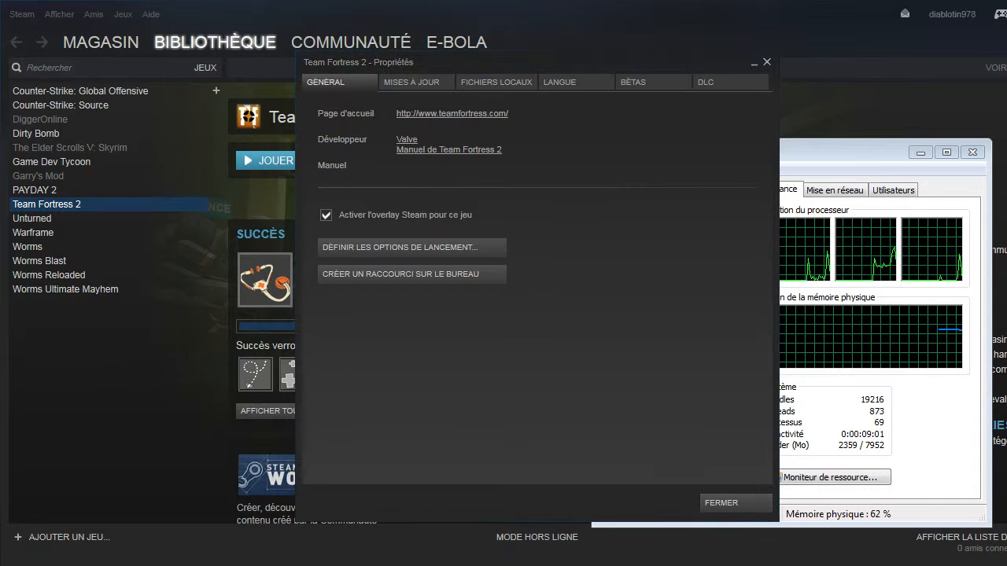
{"action": "left_click", "coordinate": [322, 535]}
{"action": "left_click_drag", "start_coordinate": [488, 133], "coordinate": [586, 118]}
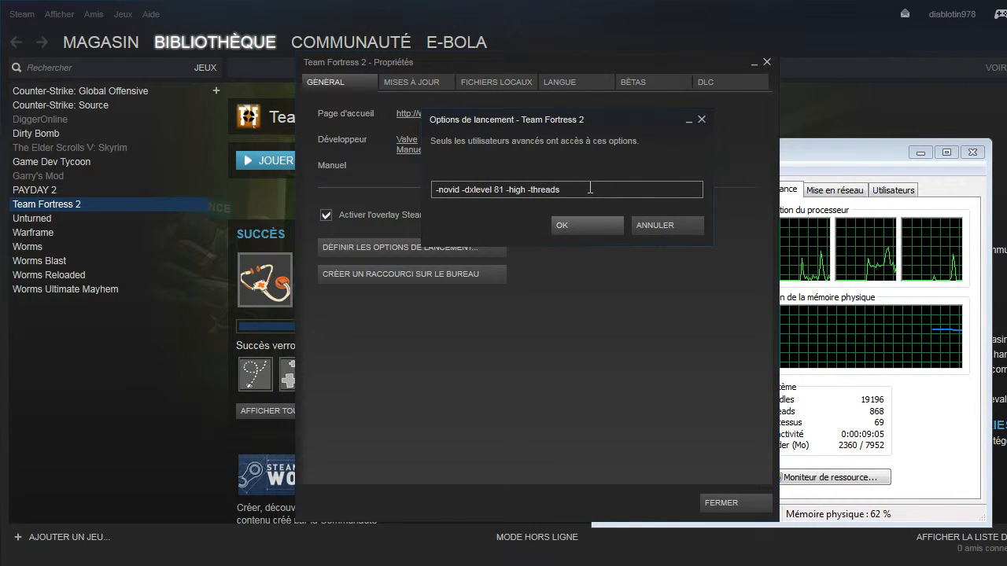
{"action": "left_click_drag", "start_coordinate": [851, 153], "coordinate": [779, 108]}
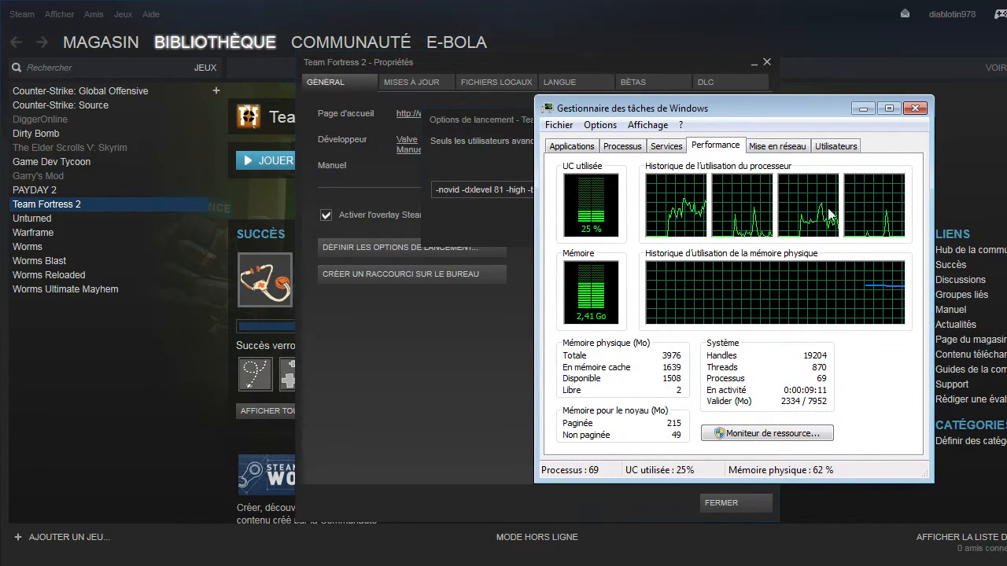
{"action": "left_click_drag", "start_coordinate": [812, 117], "coordinate": [880, 200]}
Set the value of the -threads launch parameter to 4.
{"action": "left_click", "coordinate": [593, 196]}
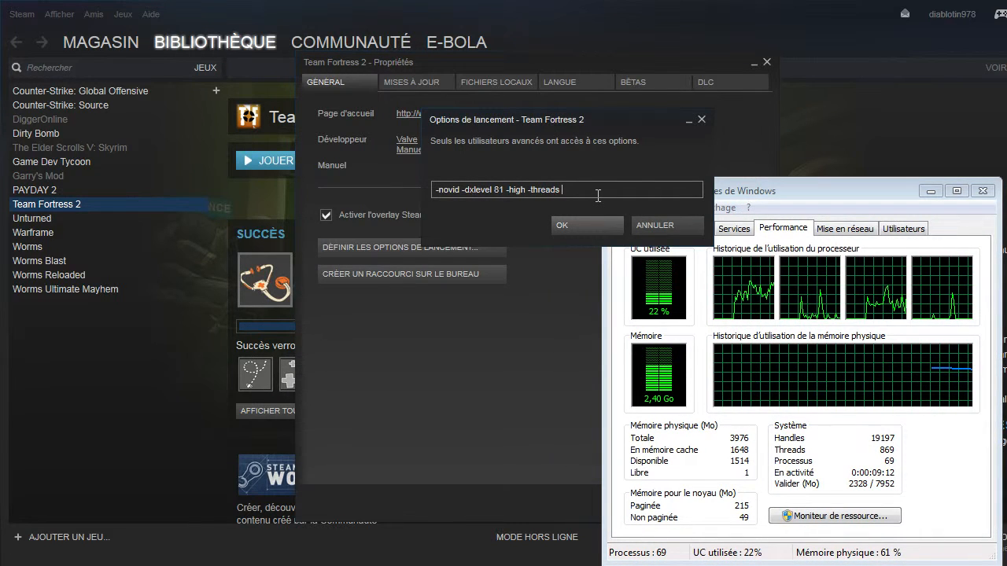
{"action": "type", "text": "4"}
{"action": "left_click_drag", "start_coordinate": [782, 193], "coordinate": [786, 151]}
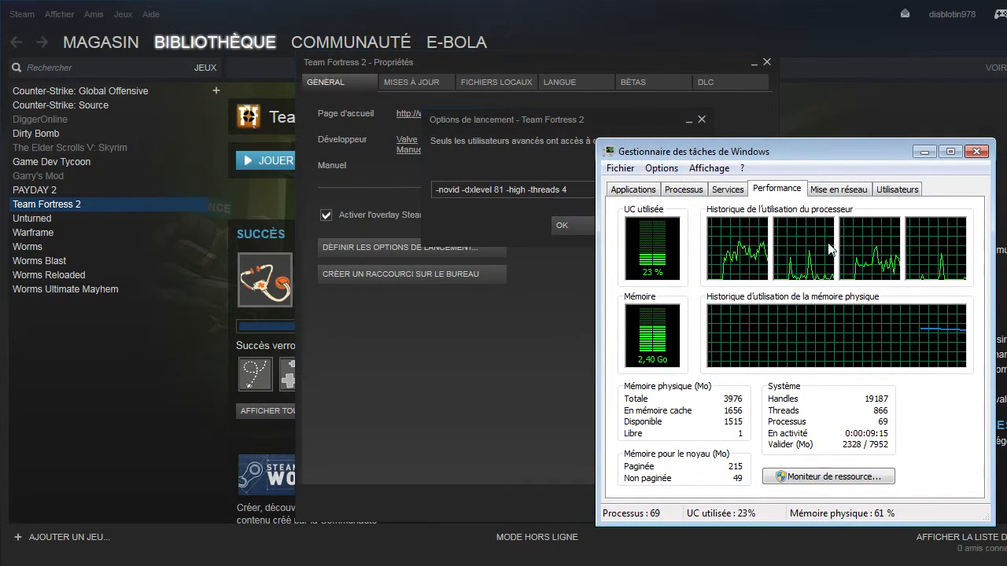
{"action": "left_click", "coordinate": [578, 120]}
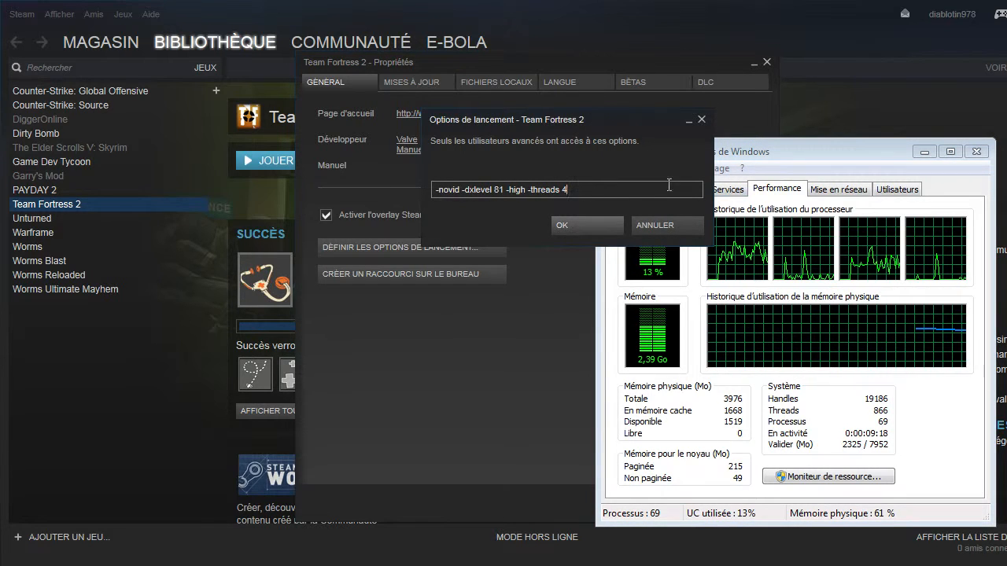
{"action": "left_click", "coordinate": [827, 147]}
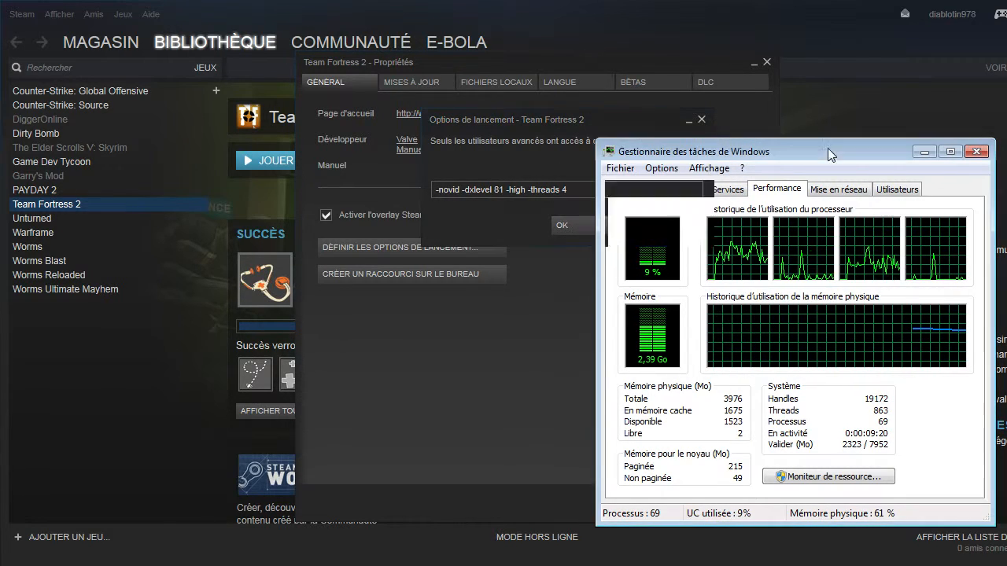
{"action": "left_click", "coordinate": [579, 116]}
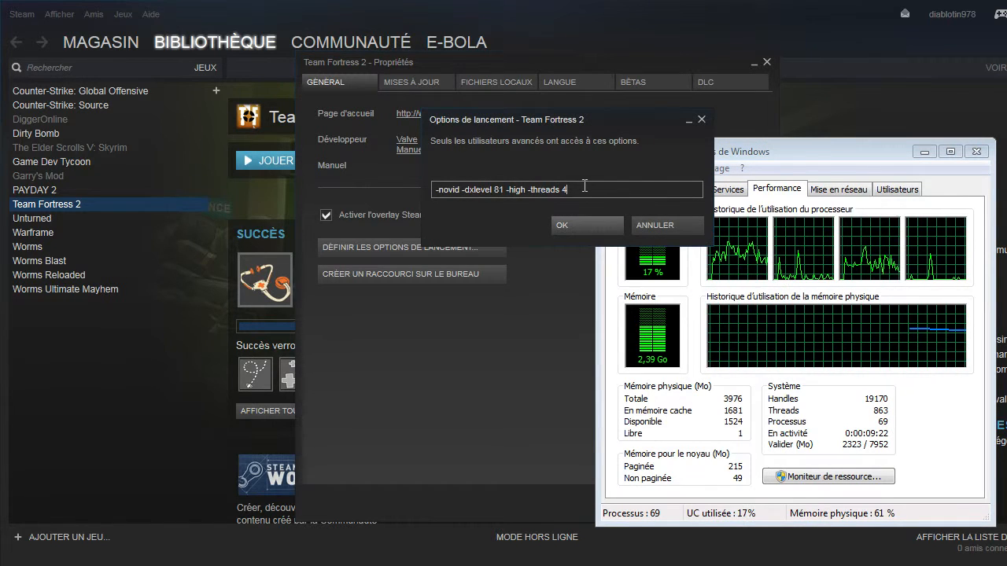
{"action": "left_click_drag", "start_coordinate": [566, 190], "coordinate": [596, 190]}
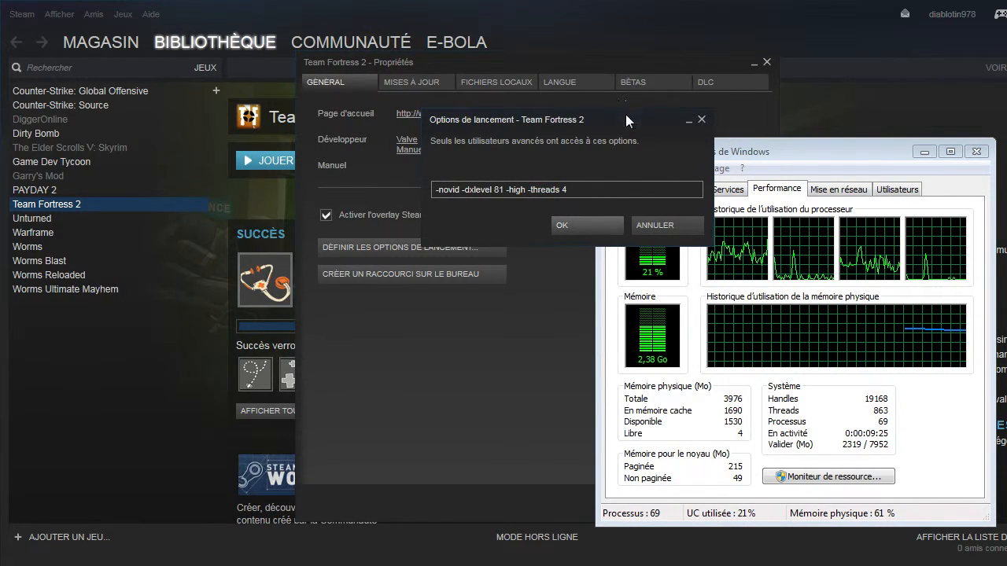
Close the launch options without saving, together with the game's properties and Windows Task Manager.
{"action": "left_click_drag", "start_coordinate": [626, 116], "coordinate": [606, 170]}
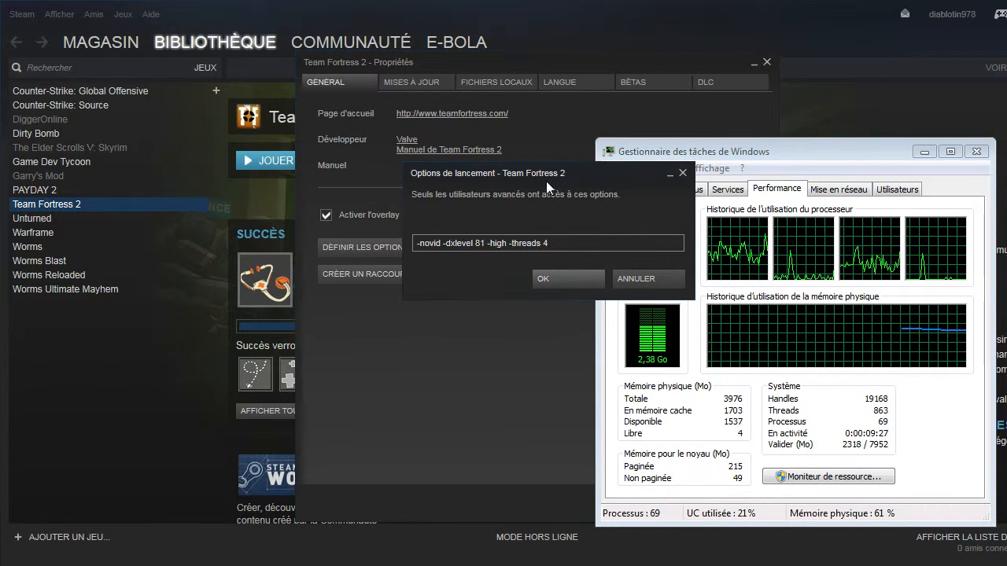
{"action": "left_click_drag", "start_coordinate": [546, 181], "coordinate": [562, 170]}
{"action": "left_click_drag", "start_coordinate": [651, 163], "coordinate": [619, 161]}
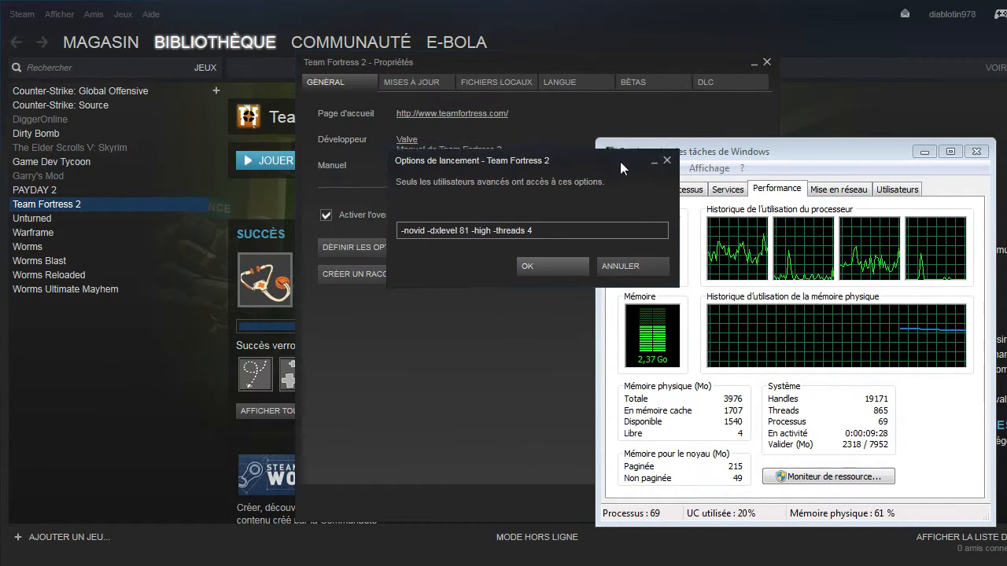
{"action": "left_click", "coordinate": [767, 61]}
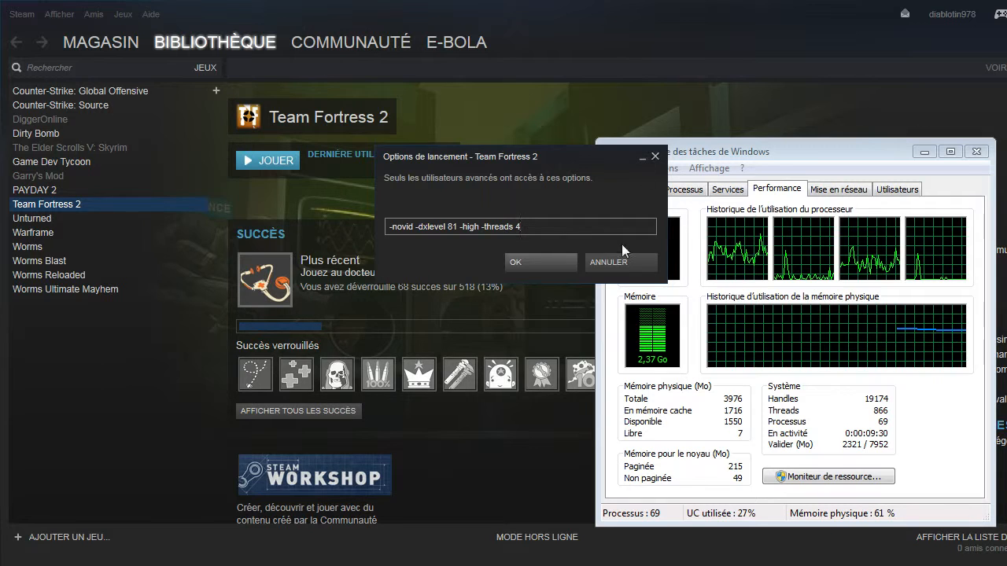
{"action": "left_click", "coordinate": [655, 156]}
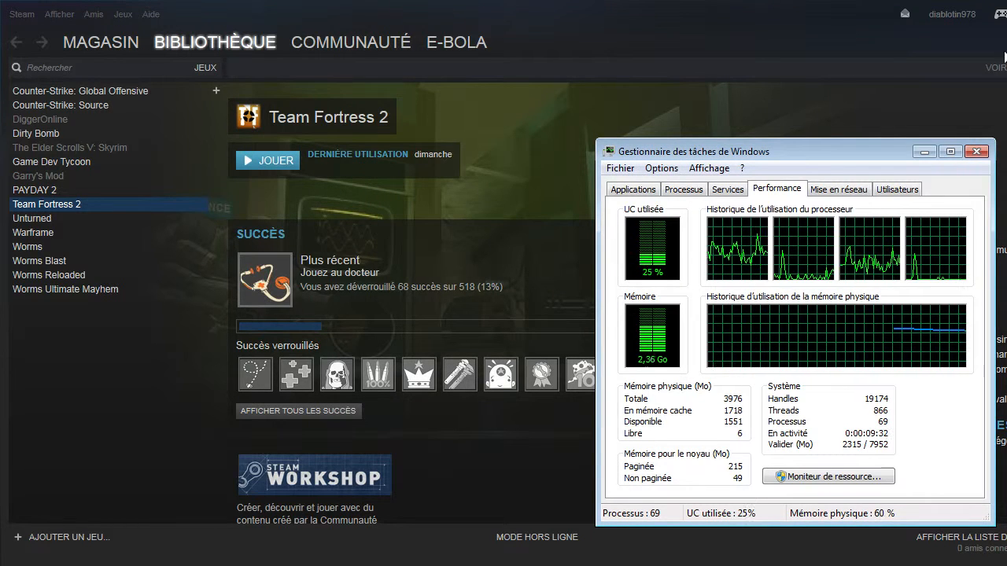
{"action": "left_click", "coordinate": [975, 150]}
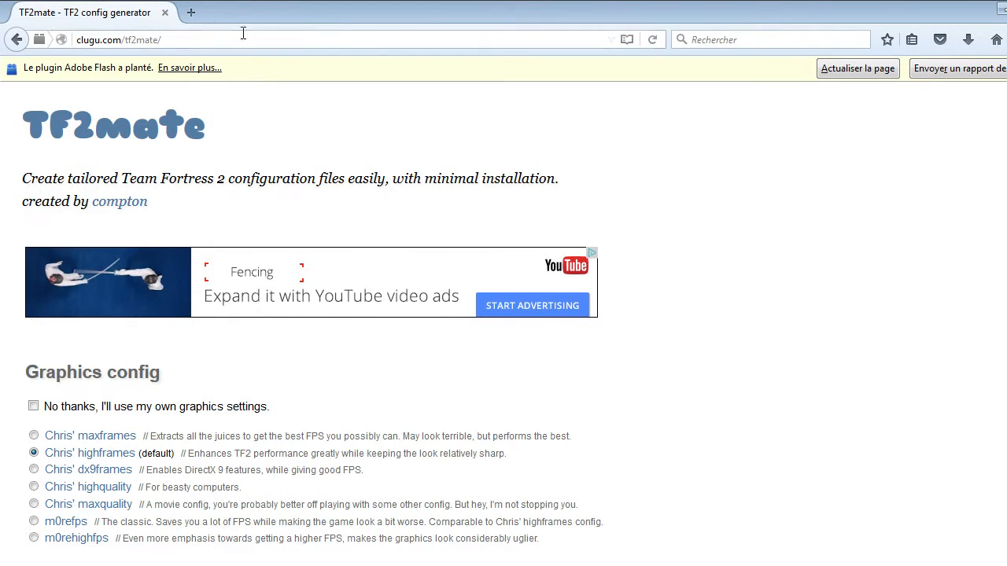
Switch to the TF2mate page in Firefox and select its address, clugu.com/tf2mate/.
{"action": "left_click", "coordinate": [201, 41]}
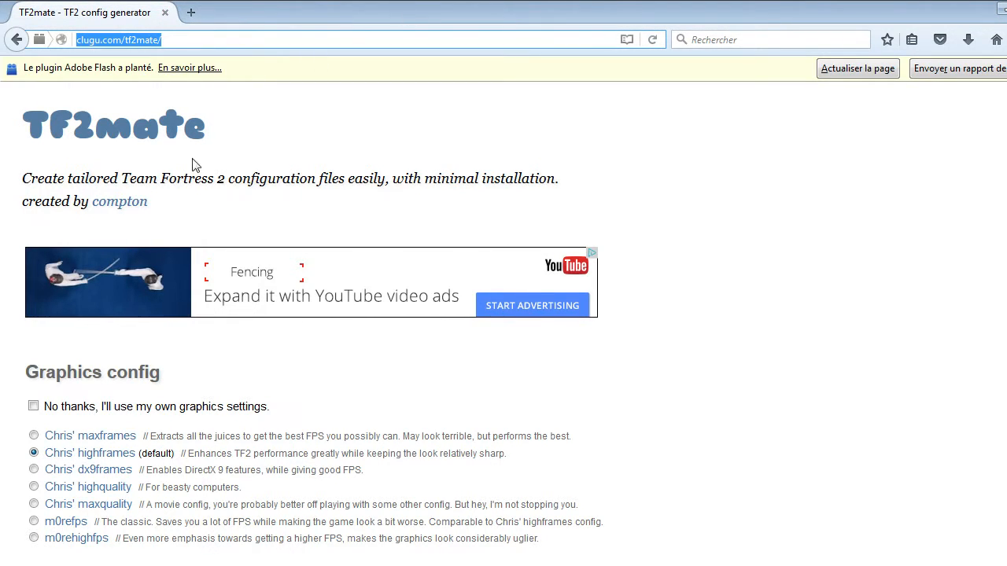
Examine the TF2mate page's introduction and its Graphics config section.
{"action": "left_click", "coordinate": [28, 179]}
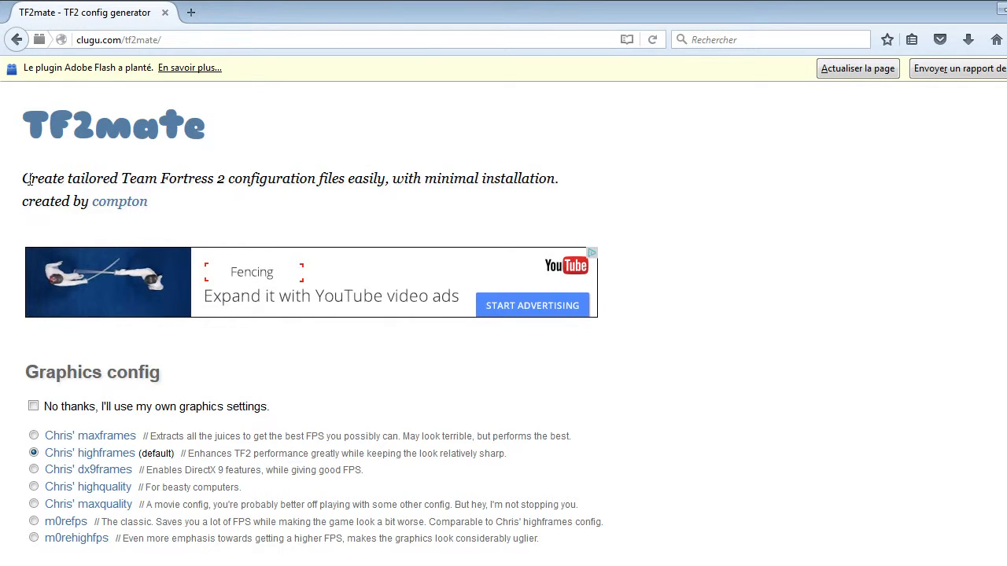
{"action": "left_click_drag", "start_coordinate": [14, 186], "coordinate": [532, 202]}
{"action": "left_click", "coordinate": [715, 241]}
{"action": "scroll", "coordinate": [504, 315], "scroll_direction": "down", "scroll_amount": 20}
{"action": "scroll", "coordinate": [503, 314], "scroll_direction": "up", "scroll_amount": 20}
{"action": "left_click_drag", "start_coordinate": [6, 378], "coordinate": [179, 383]}
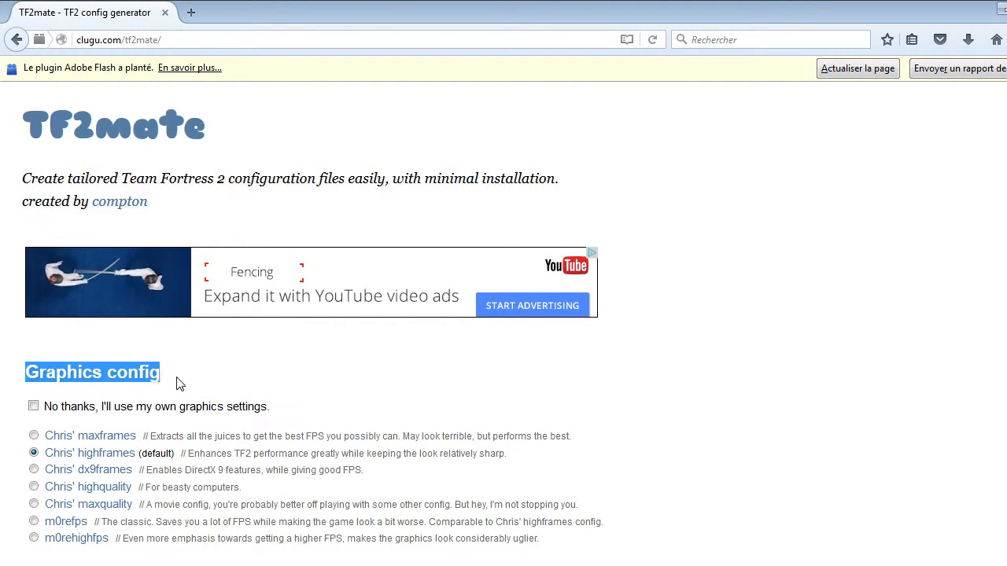
{"action": "left_click", "coordinate": [4, 378]}
{"action": "scroll", "coordinate": [7, 378], "scroll_direction": "down", "scroll_amount": 2}
{"action": "scroll", "coordinate": [389, 361], "scroll_direction": "up", "scroll_amount": 2}
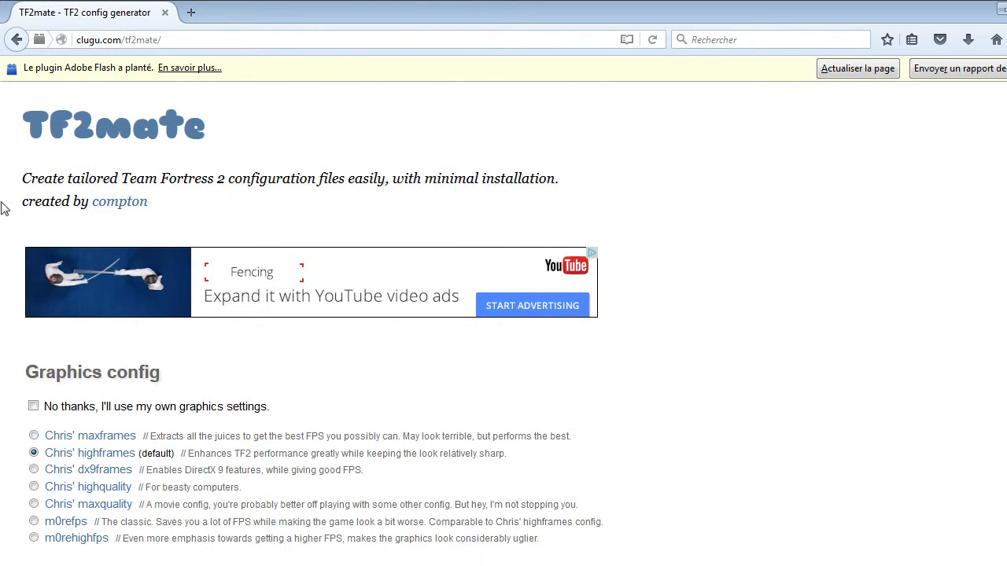
Choose Chris' maxframes as the graphics config and highlight its description.
{"action": "scroll", "coordinate": [9, 369], "scroll_direction": "down", "scroll_amount": 5}
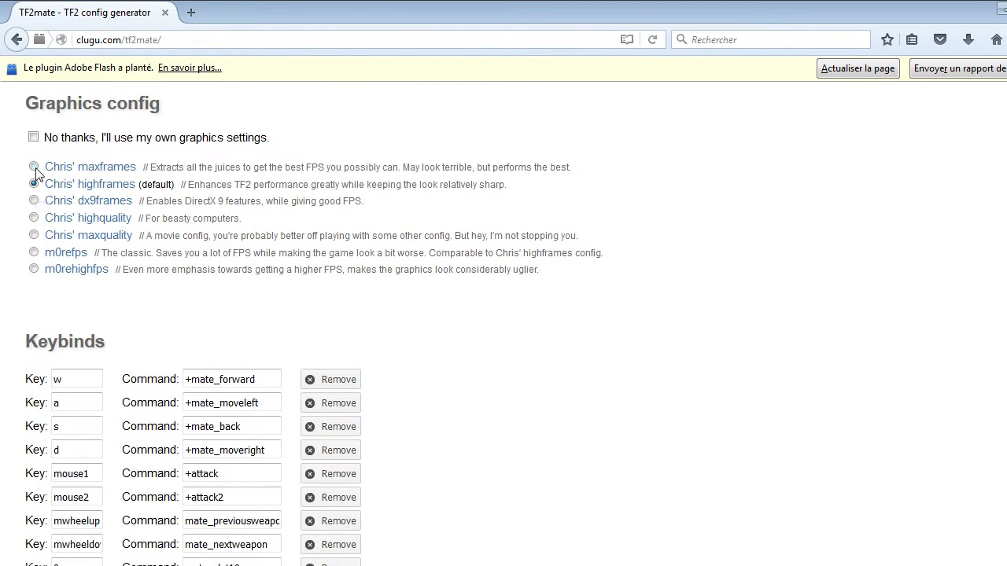
{"action": "left_click_drag", "start_coordinate": [8, 133], "coordinate": [563, 332]}
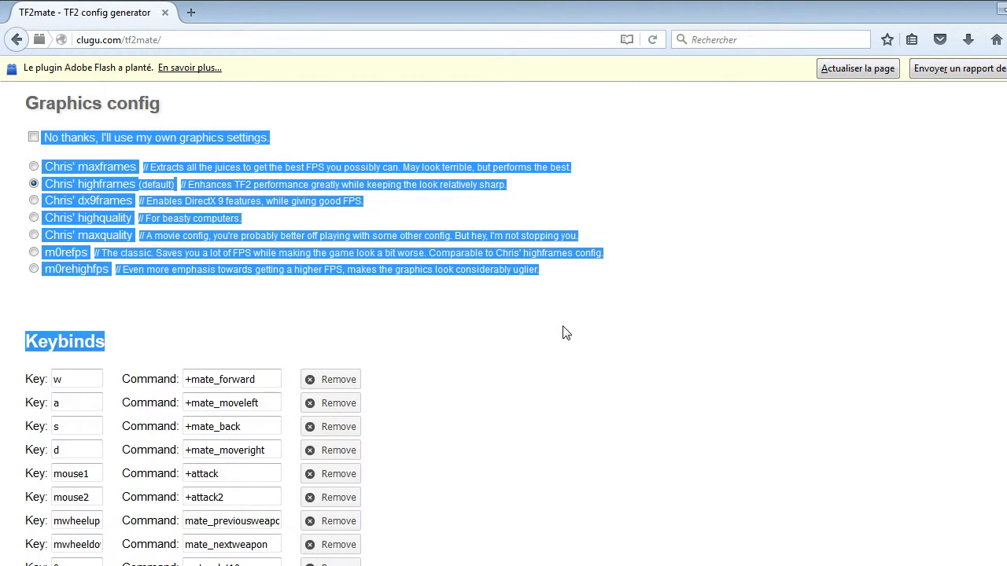
{"action": "left_click", "coordinate": [254, 334]}
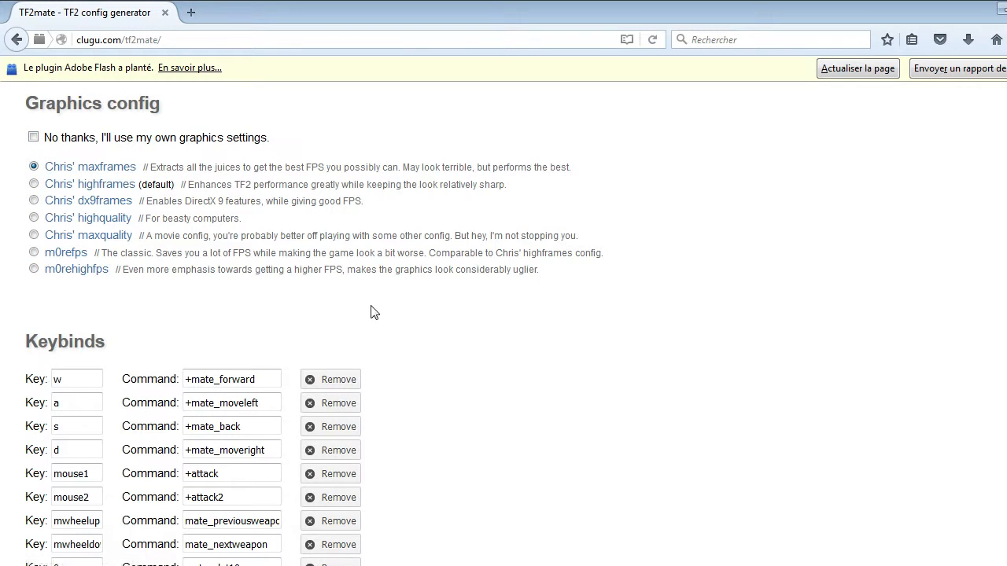
{"action": "left_click_drag", "start_coordinate": [144, 168], "coordinate": [563, 166]}
{"action": "left_click", "coordinate": [474, 394]}
Look through the keybinds list and examine the Display size values in the graphics settings.
{"action": "scroll", "coordinate": [472, 391], "scroll_direction": "down", "scroll_amount": 5}
{"action": "scroll", "coordinate": [471, 391], "scroll_direction": "up", "scroll_amount": 5}
{"action": "scroll", "coordinate": [404, 366], "scroll_direction": "down", "scroll_amount": 5}
{"action": "scroll", "coordinate": [186, 141], "scroll_direction": "up", "scroll_amount": 5}
{"action": "scroll", "coordinate": [269, 328], "scroll_direction": "down", "scroll_amount": 5}
{"action": "scroll", "coordinate": [269, 327], "scroll_direction": "down", "scroll_amount": 10}
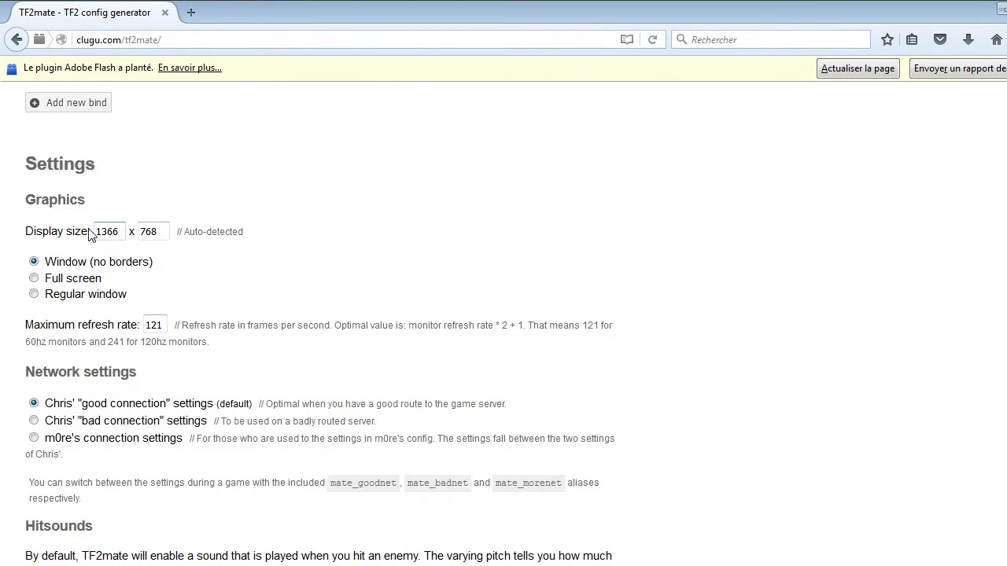
{"action": "left_click_drag", "start_coordinate": [95, 231], "coordinate": [170, 232]}
{"action": "left_click", "coordinate": [170, 260]}
{"action": "left_click_drag", "start_coordinate": [95, 232], "coordinate": [173, 233]}
{"action": "left_click", "coordinate": [153, 247]}
{"action": "left_click", "coordinate": [204, 268]}
Try the Regular window and Full screen display modes, returning to Window (no borders).
{"action": "left_click", "coordinate": [35, 294]}
{"action": "left_click", "coordinate": [33, 262]}
{"action": "left_click", "coordinate": [34, 279]}
{"action": "left_click", "coordinate": [33, 294]}
{"action": "left_click", "coordinate": [34, 265]}
Examine the Maximum refresh rate value and its explanation in the graphics settings.
{"action": "left_click_drag", "start_coordinate": [145, 325], "coordinate": [168, 327]}
{"action": "left_click", "coordinate": [167, 328]}
{"action": "left_click", "coordinate": [325, 347]}
{"action": "left_click_drag", "start_coordinate": [168, 325], "coordinate": [146, 325]}
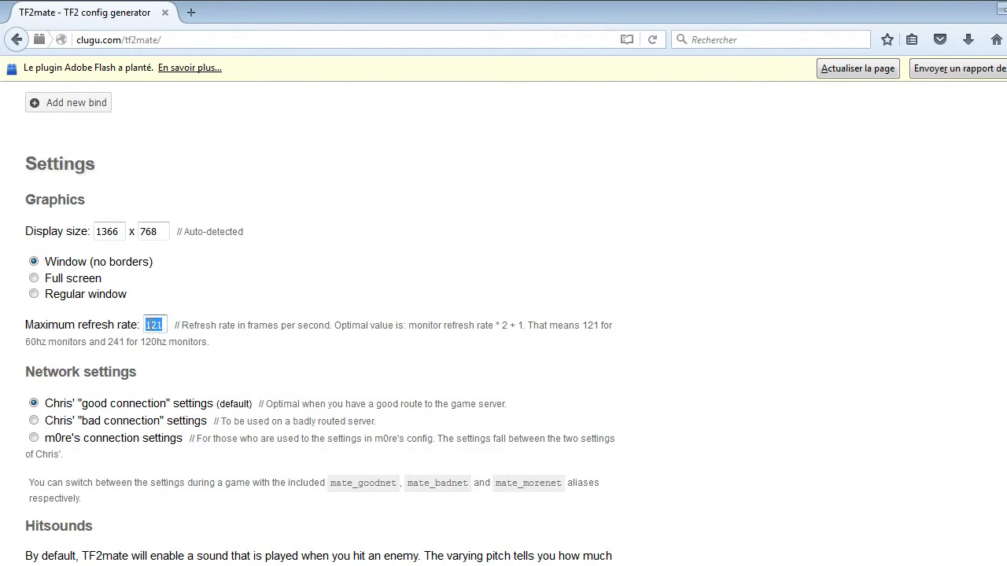
{"action": "left_click", "coordinate": [175, 327]}
{"action": "left_click", "coordinate": [11, 362]}
Examine the Network settings options and the note about switching between them during a game.
{"action": "scroll", "coordinate": [74, 285], "scroll_direction": "down", "scroll_amount": 2}
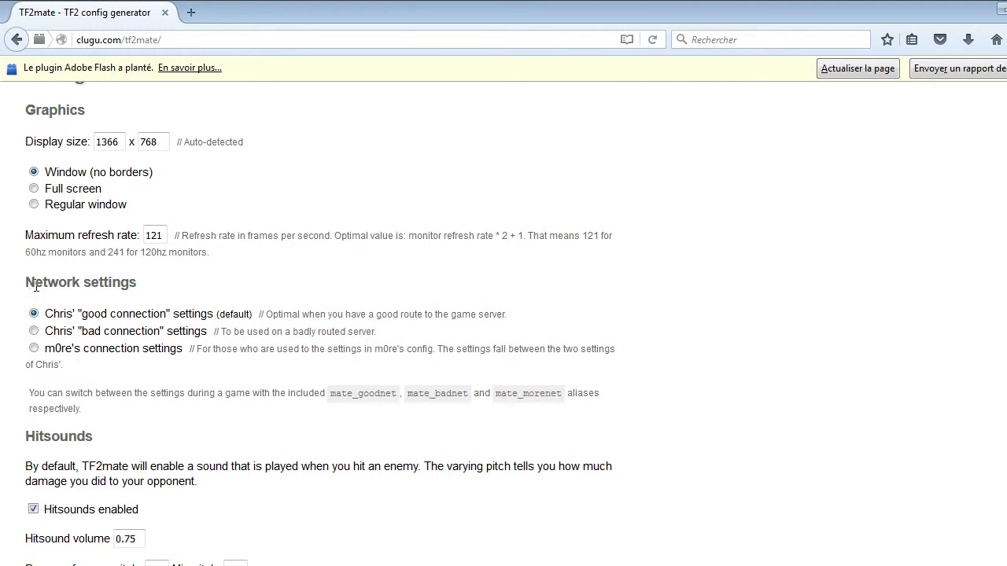
{"action": "left_click_drag", "start_coordinate": [35, 287], "coordinate": [165, 290]}
{"action": "left_click", "coordinate": [214, 296]}
{"action": "right_click", "coordinate": [3, 375]}
{"action": "left_click", "coordinate": [2, 312]}
{"action": "left_click_drag", "start_coordinate": [4, 303], "coordinate": [661, 401]}
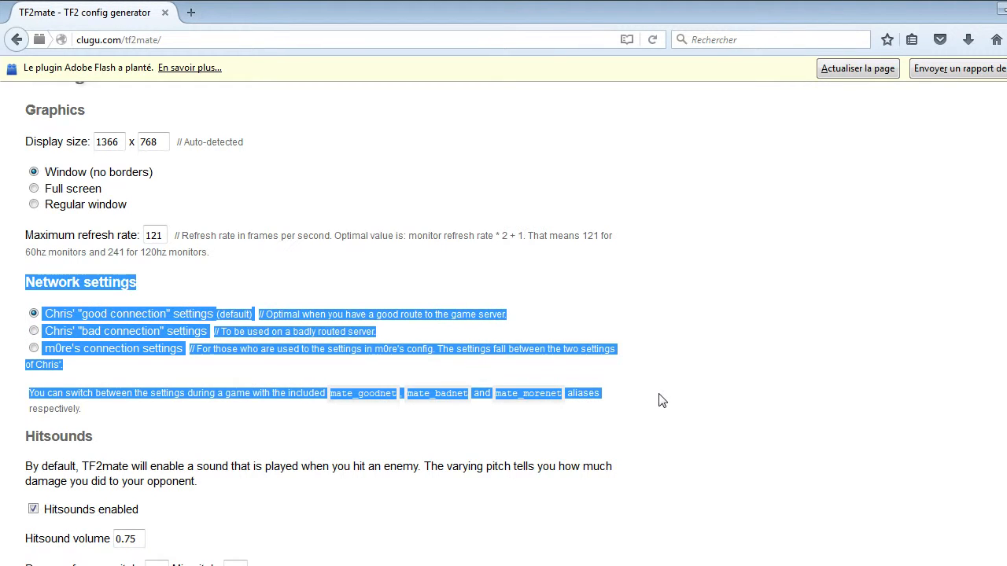
{"action": "left_click", "coordinate": [660, 401]}
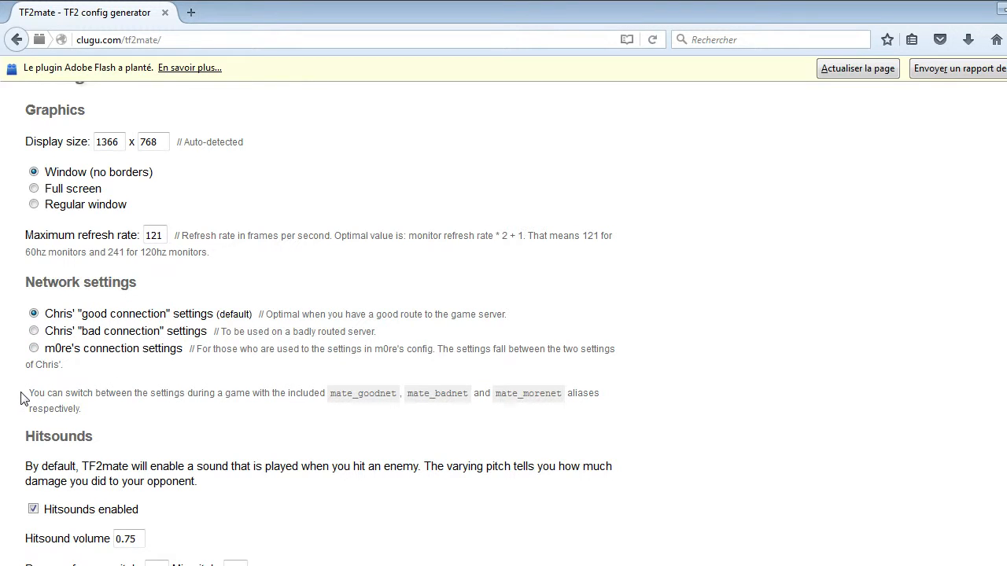
{"action": "scroll", "coordinate": [202, 410], "scroll_direction": "down", "scroll_amount": 2}
{"action": "left_click_drag", "start_coordinate": [24, 313], "coordinate": [598, 344]}
{"action": "left_click", "coordinate": [598, 343]}
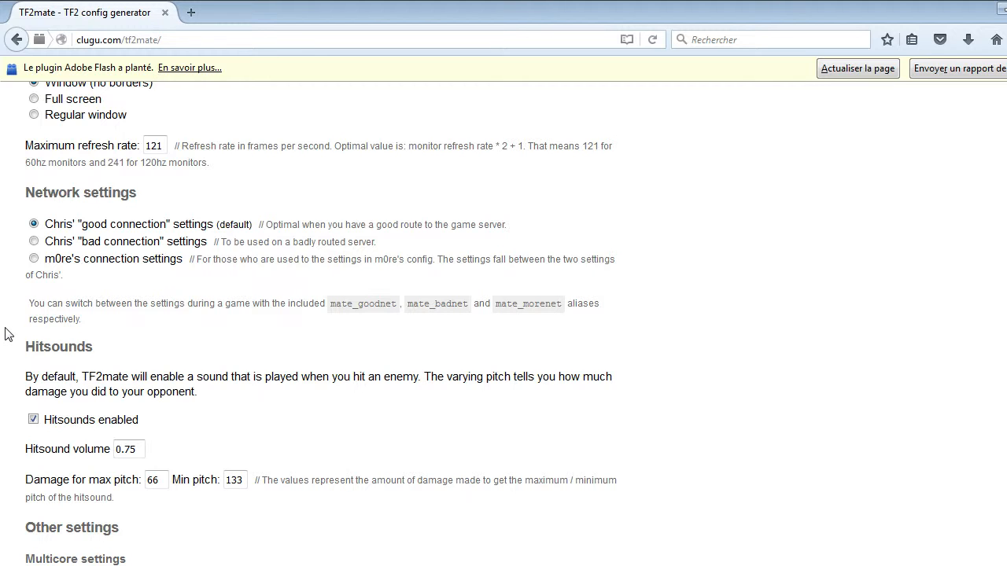
Examine the Hitsounds section, including its description, volume and damage pitch values.
{"action": "scroll", "coordinate": [16, 318], "scroll_direction": "down", "scroll_amount": 4}
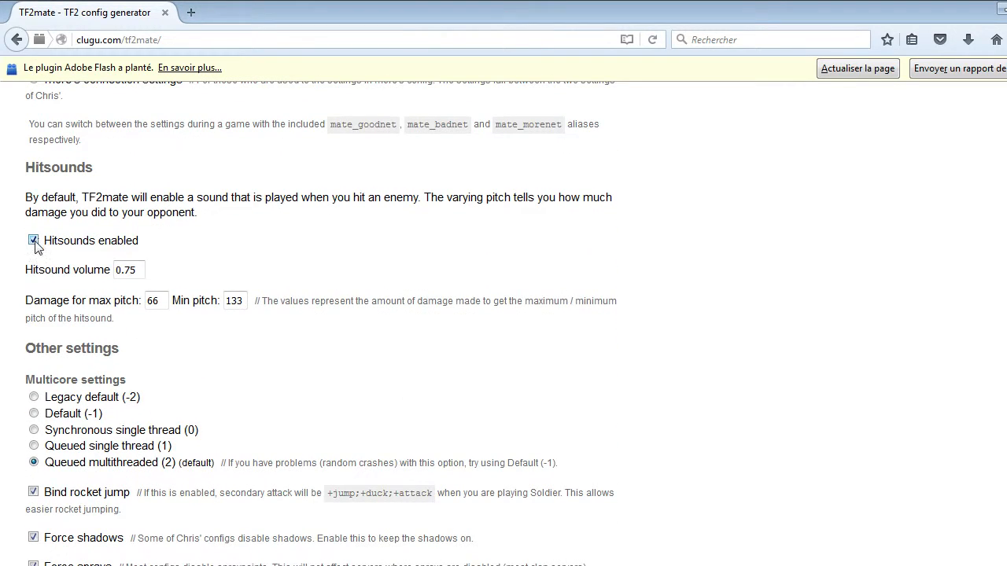
{"action": "left_click_drag", "start_coordinate": [14, 202], "coordinate": [475, 218]}
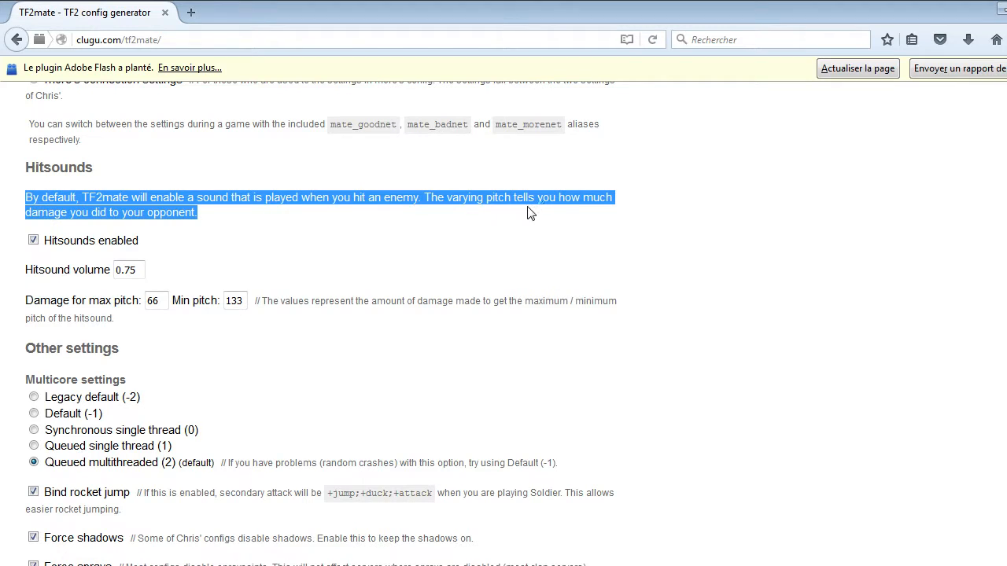
{"action": "left_click", "coordinate": [287, 265]}
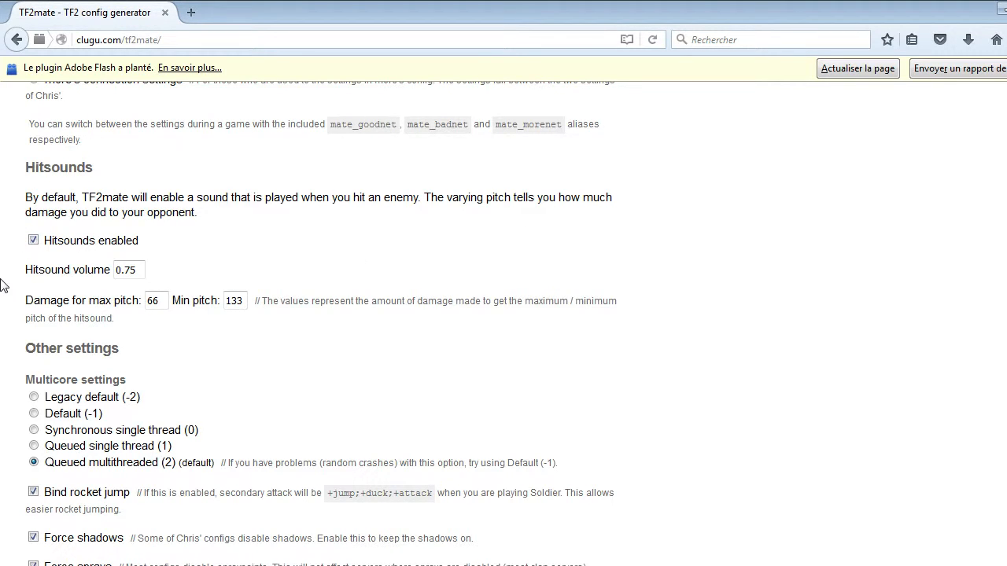
{"action": "left_click_drag", "start_coordinate": [2, 167], "coordinate": [627, 340]}
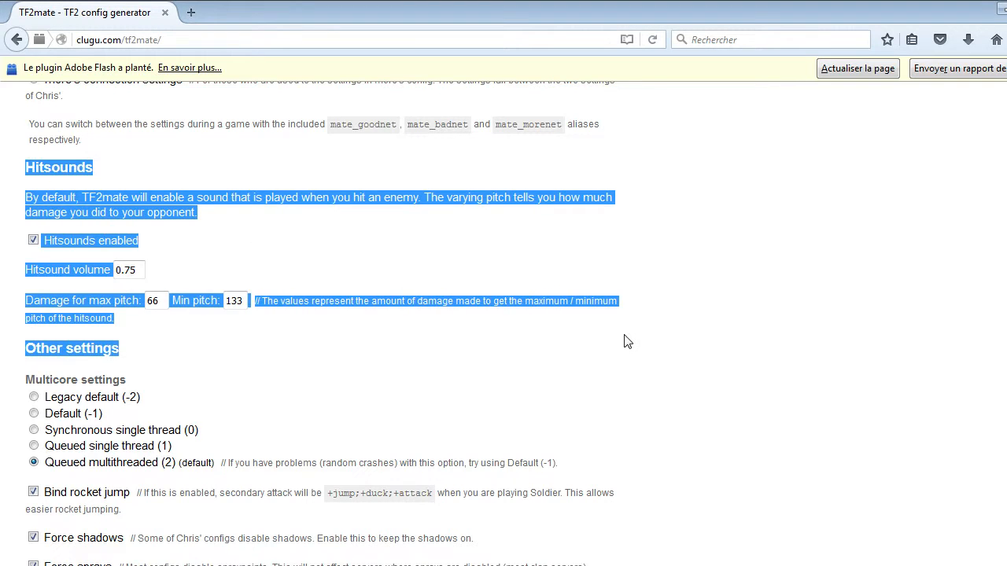
{"action": "left_click", "coordinate": [627, 341]}
{"action": "left_click_drag", "start_coordinate": [3, 160], "coordinate": [594, 302]}
{"action": "left_click", "coordinate": [242, 382]}
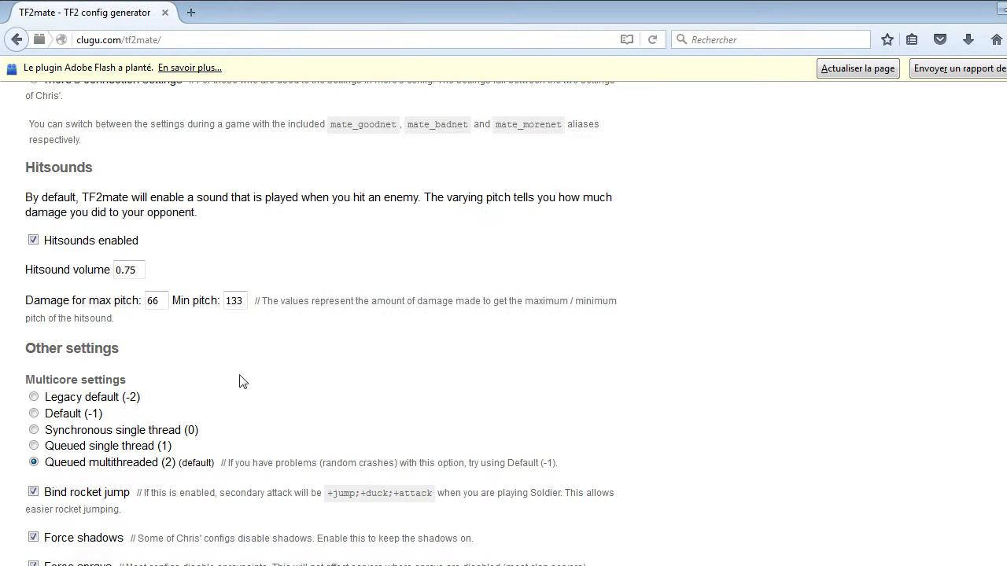
Examine the Multicore settings and the description of the Bind rocket jump option.
{"action": "scroll", "coordinate": [242, 381], "scroll_direction": "down", "scroll_amount": 4}
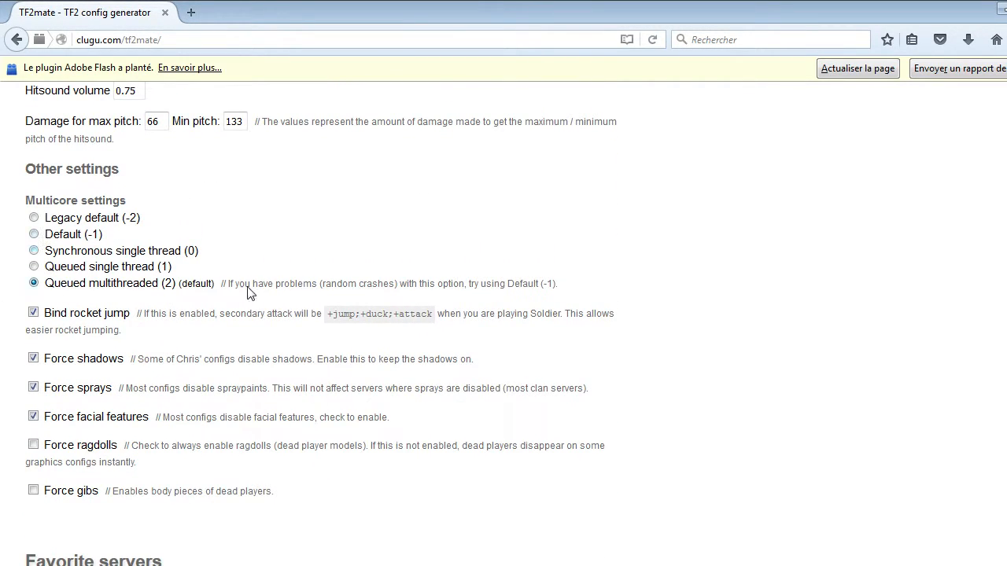
{"action": "left_click_drag", "start_coordinate": [229, 286], "coordinate": [634, 296]}
{"action": "left_click", "coordinate": [633, 296]}
{"action": "left_click_drag", "start_coordinate": [3, 196], "coordinate": [692, 290]}
{"action": "left_click", "coordinate": [711, 295]}
{"action": "left_click_drag", "start_coordinate": [18, 211], "coordinate": [616, 304]}
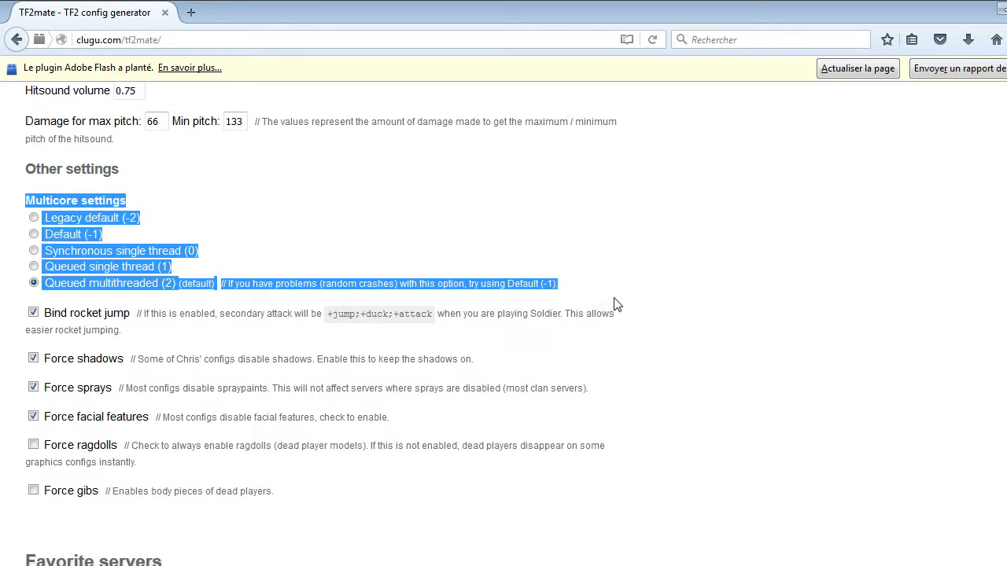
{"action": "left_click", "coordinate": [615, 304]}
{"action": "left_click_drag", "start_coordinate": [7, 231], "coordinate": [6, 227]}
{"action": "scroll", "coordinate": [6, 227], "scroll_direction": "down", "scroll_amount": 2}
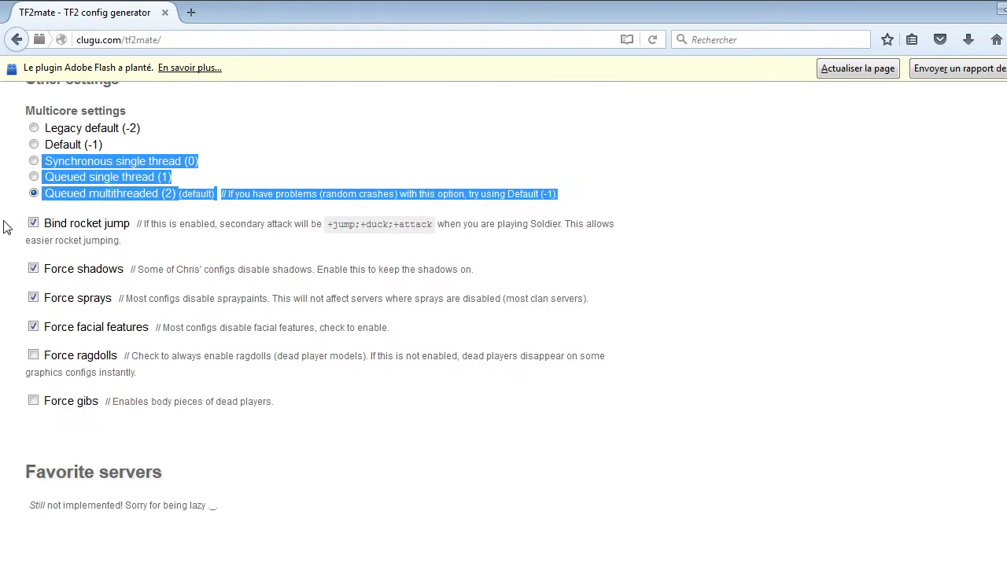
{"action": "left_click", "coordinate": [6, 227]}
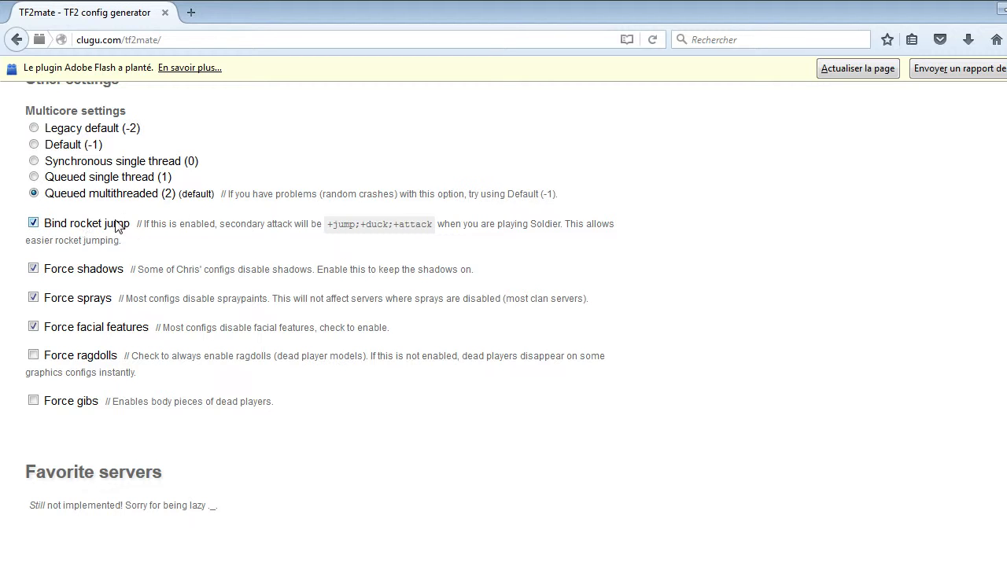
{"action": "left_click_drag", "start_coordinate": [41, 224], "coordinate": [615, 246]}
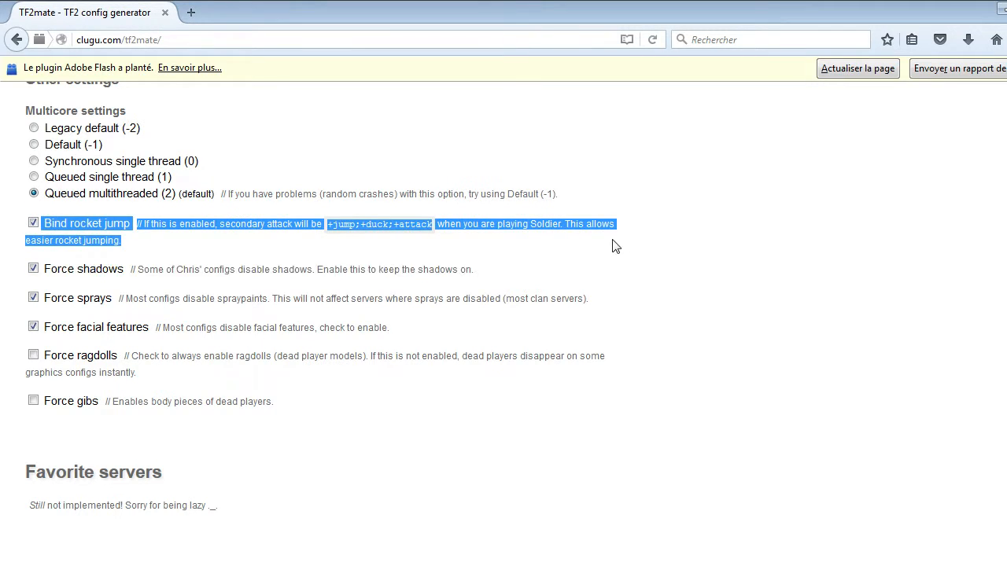
{"action": "left_click", "coordinate": [685, 277]}
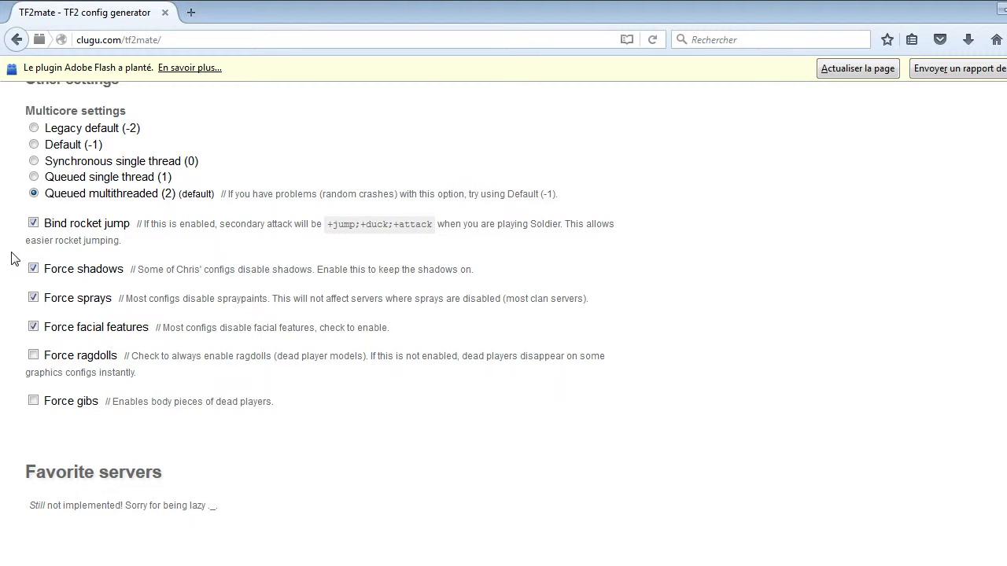
{"action": "triple_click", "coordinate": [79, 230]}
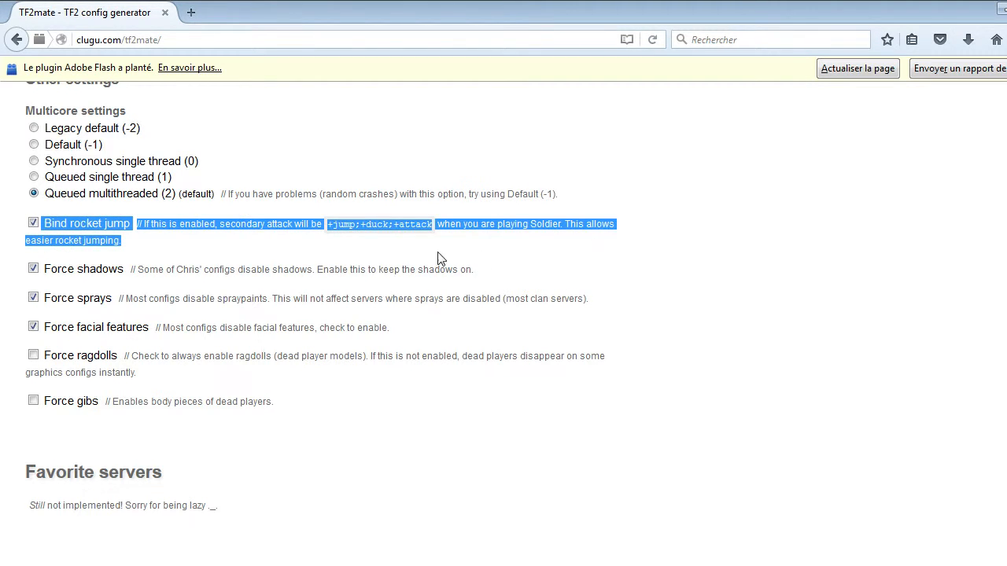
{"action": "left_click", "coordinate": [2, 303]}
Disable the Force shadows option under Other settings.
{"action": "left_click_drag", "start_coordinate": [44, 270], "coordinate": [510, 278]}
{"action": "left_click", "coordinate": [510, 283]}
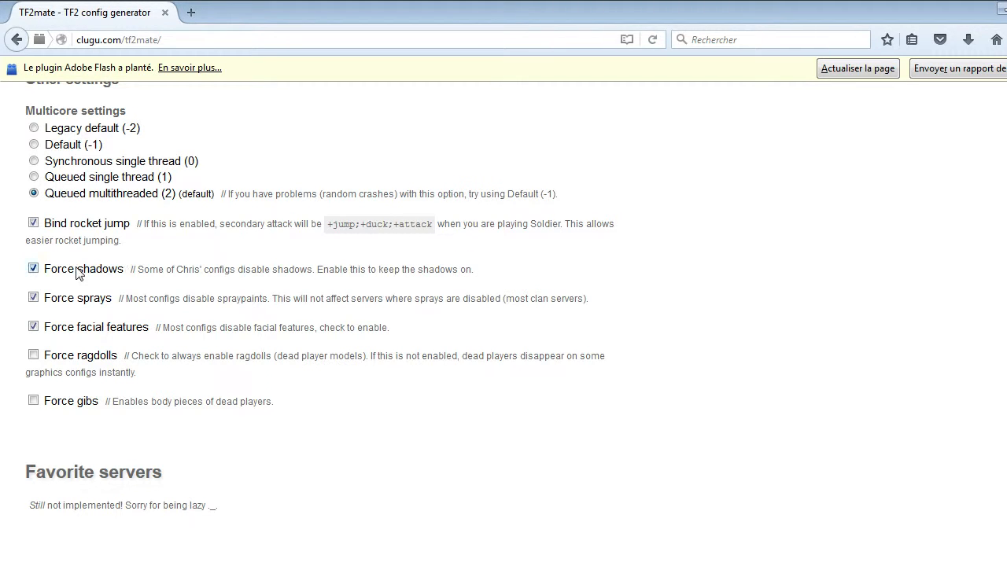
{"action": "left_click", "coordinate": [33, 269]}
{"action": "left_click_drag", "start_coordinate": [15, 267], "coordinate": [574, 271]}
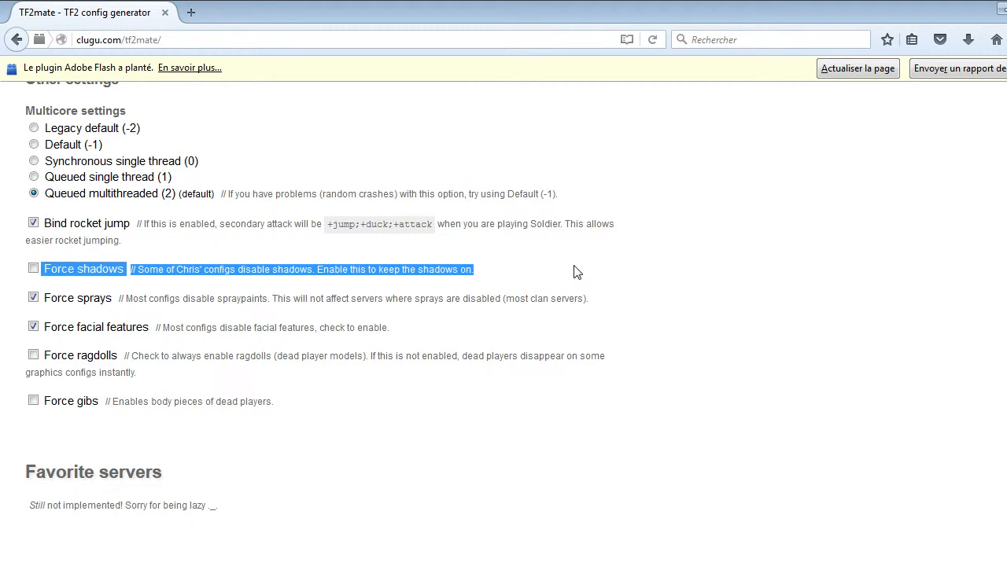
{"action": "left_click", "coordinate": [584, 274]}
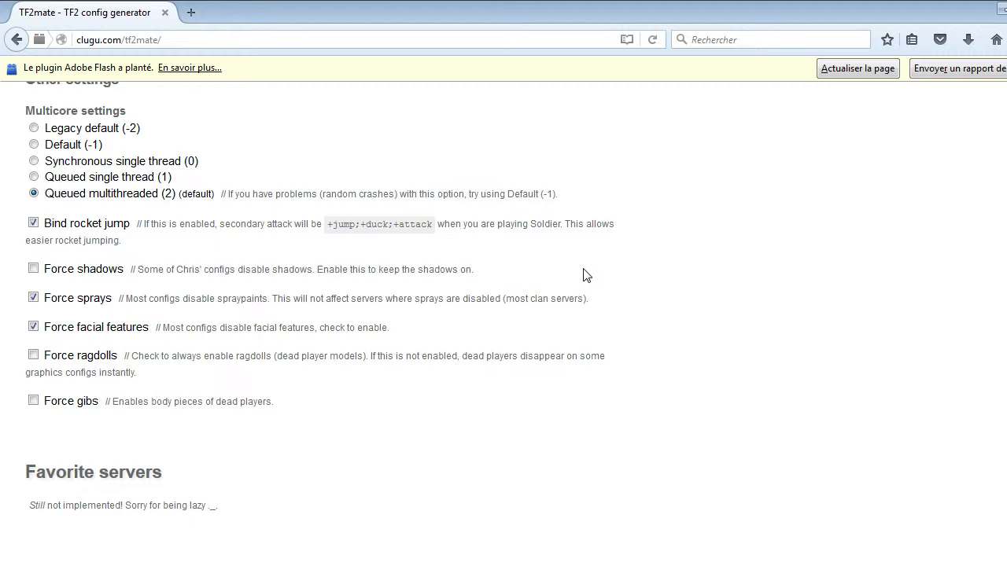
Dismiss the Adobe Flash crash notification and disable the Force sprays option.
{"action": "left_click", "coordinate": [1006, 69]}
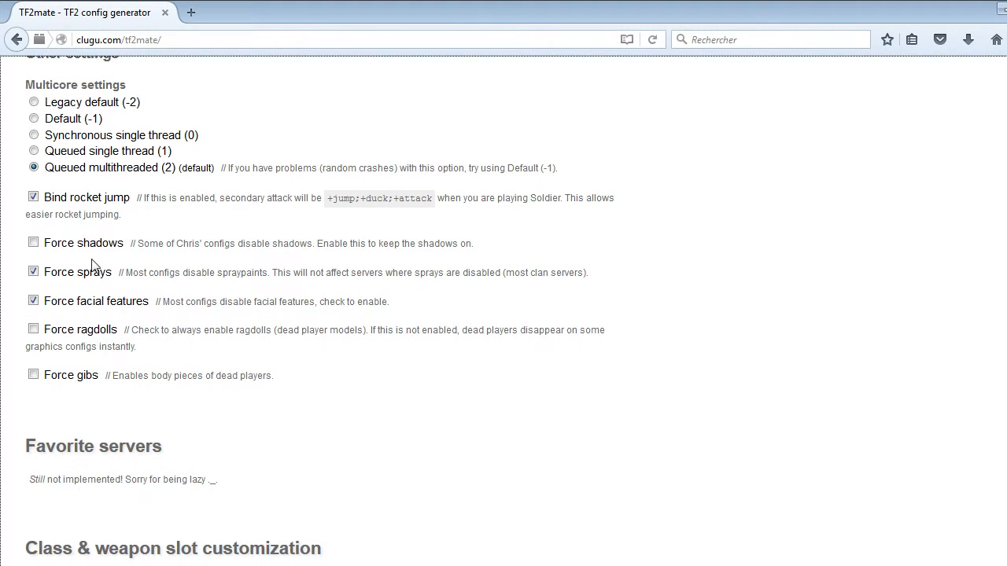
{"action": "mouse_move", "coordinate": [4, 283]}
{"action": "left_mouse_down"}
{"action": "mouse_move", "coordinate": [420, 291]}
{"action": "mouse_move", "coordinate": [654, 274]}
{"action": "left_mouse_up"}
{"action": "left_click", "coordinate": [34, 271]}
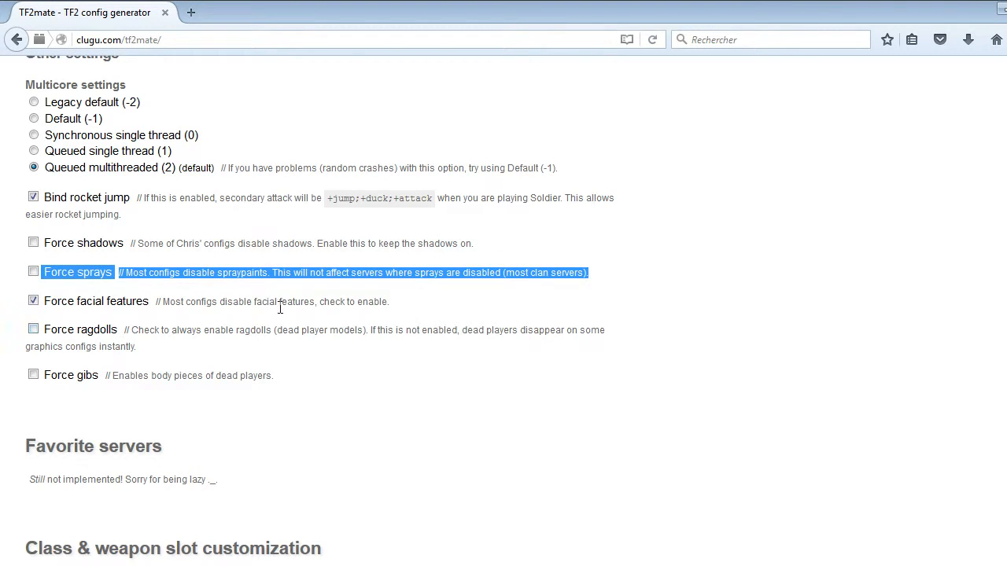
{"action": "left_click", "coordinate": [318, 317]}
Disable the Force facial features option and highlight the group of Force options.
{"action": "left_click_drag", "start_coordinate": [11, 292], "coordinate": [443, 310]}
{"action": "left_click", "coordinate": [225, 336]}
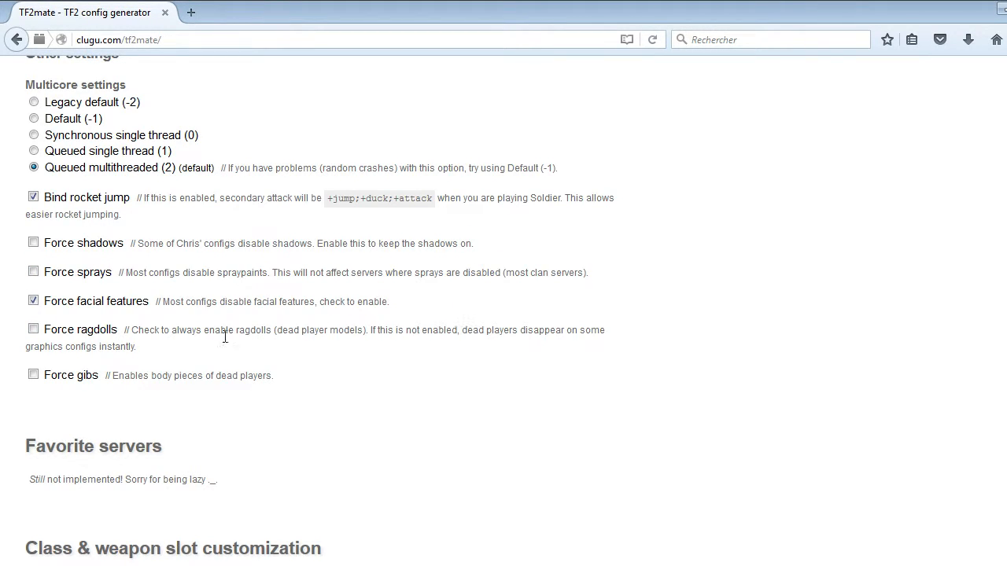
{"action": "left_click", "coordinate": [33, 301]}
{"action": "left_click_drag", "start_coordinate": [2, 251], "coordinate": [665, 420]}
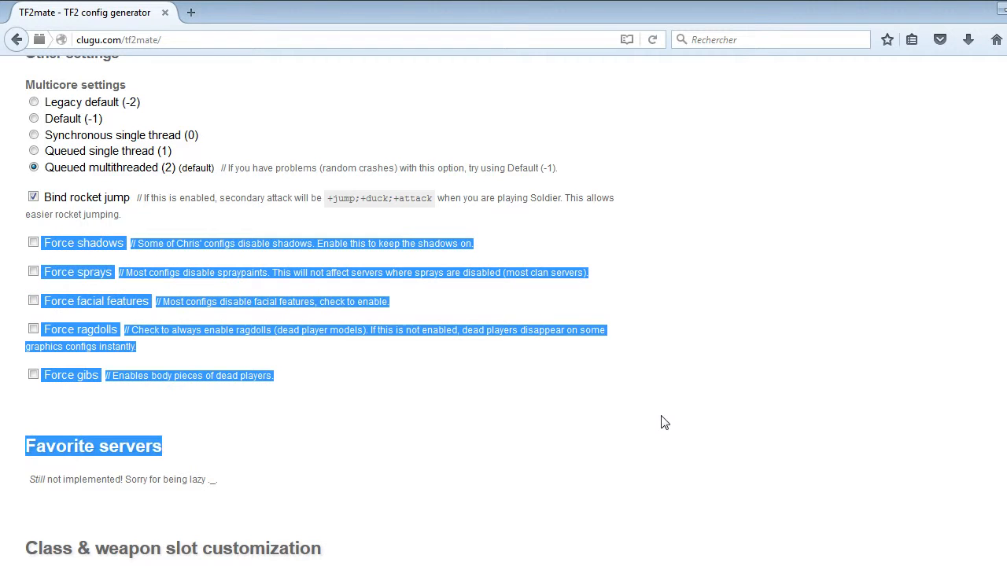
{"action": "left_click", "coordinate": [2, 393]}
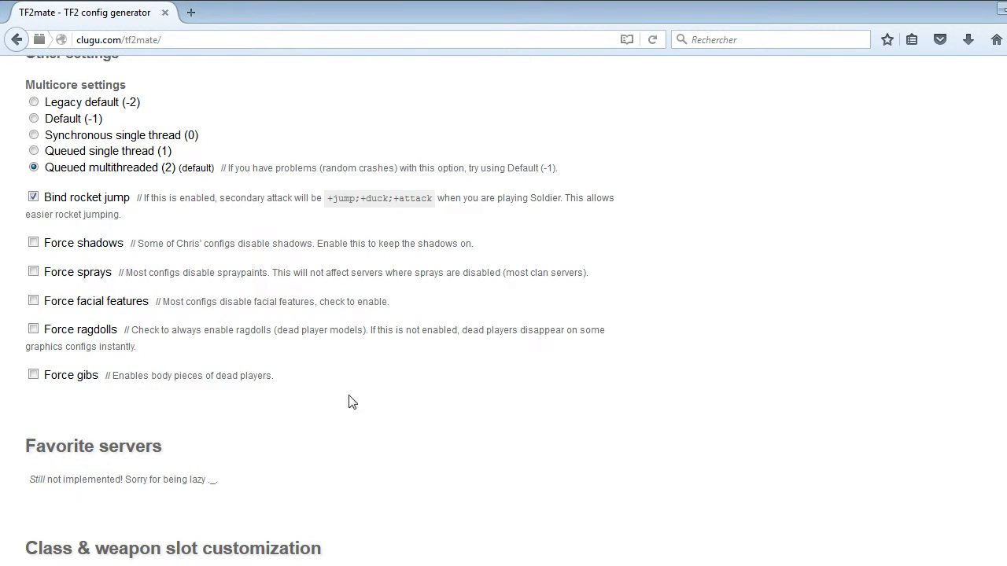
Look through the class and weapon slot customization, Medic options, Download and Launch options sections.
{"action": "scroll", "coordinate": [2, 423], "scroll_direction": "down", "scroll_amount": 5}
{"action": "scroll", "coordinate": [3, 299], "scroll_direction": "down", "scroll_amount": 4}
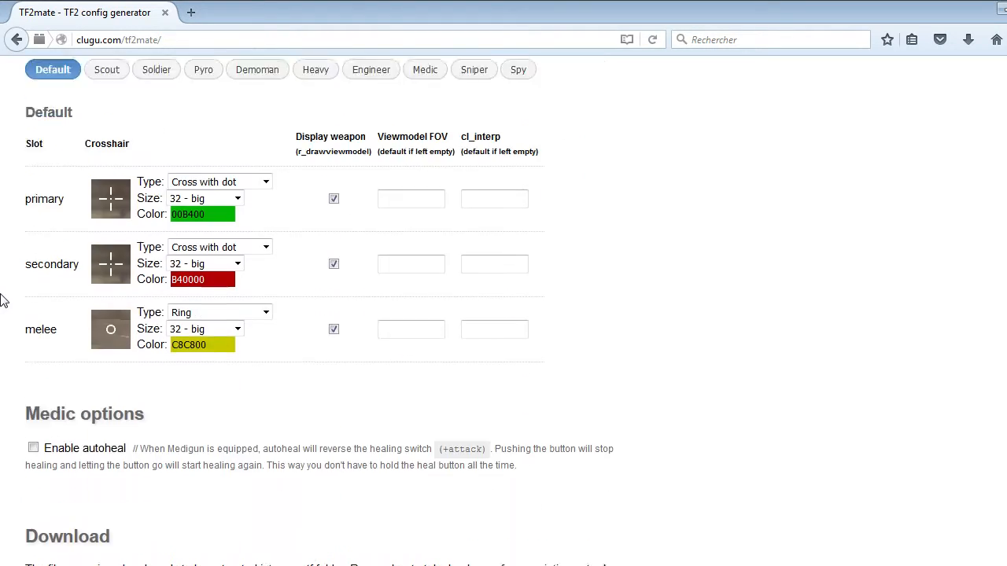
{"action": "scroll", "coordinate": [3, 299], "scroll_direction": "up", "scroll_amount": 4}
{"action": "left_click_drag", "start_coordinate": [2, 221], "coordinate": [783, 365]}
{"action": "scroll", "coordinate": [773, 346], "scroll_direction": "down", "scroll_amount": 6}
{"action": "scroll", "coordinate": [278, 234], "scroll_direction": "up", "scroll_amount": 1}
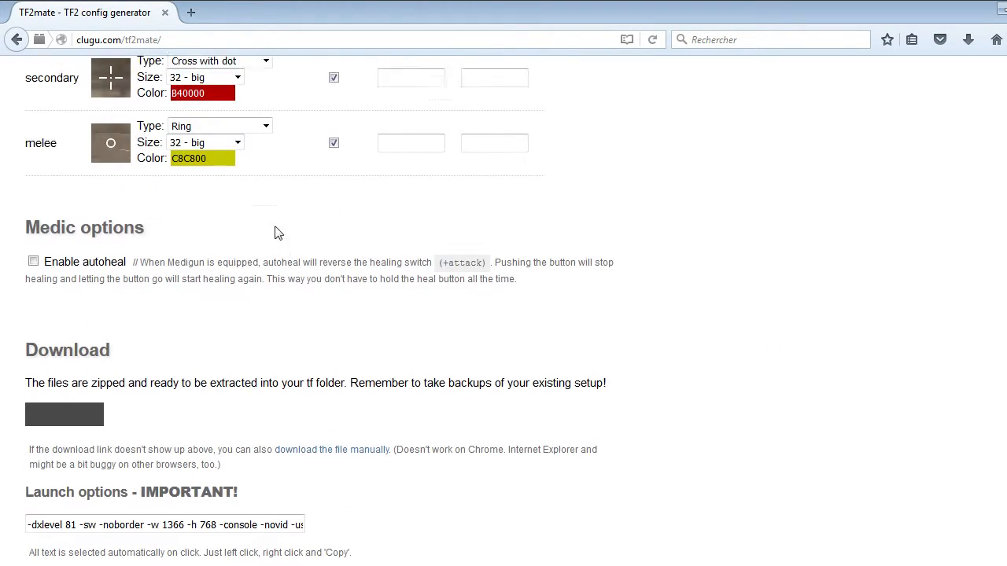
{"action": "scroll", "coordinate": [279, 234], "scroll_direction": "up", "scroll_amount": 3}
{"action": "scroll", "coordinate": [2, 419], "scroll_direction": "down", "scroll_amount": 3}
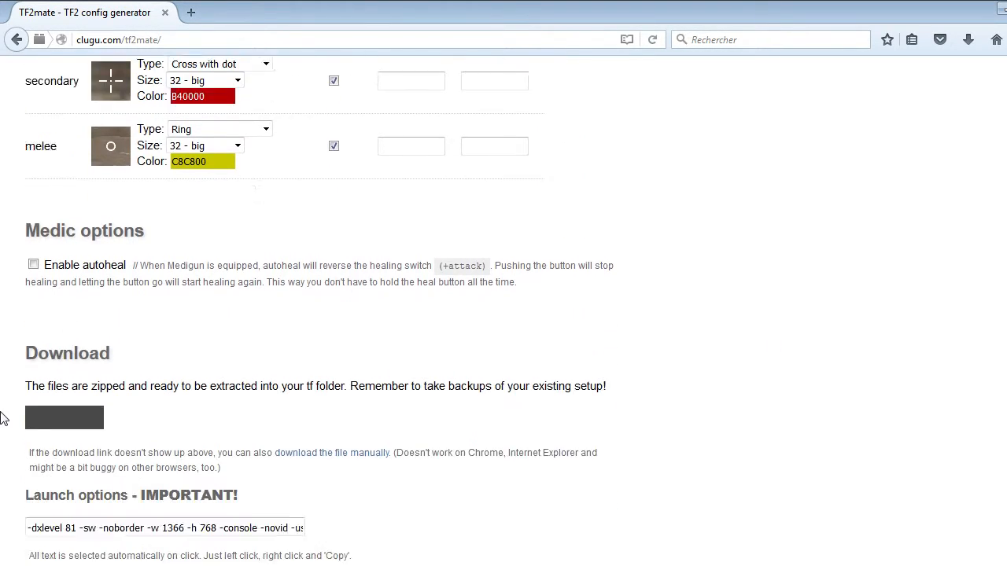
Review the Download section and highlight the full generated launch options text.
{"action": "scroll", "coordinate": [3, 419], "scroll_direction": "down", "scroll_amount": 2}
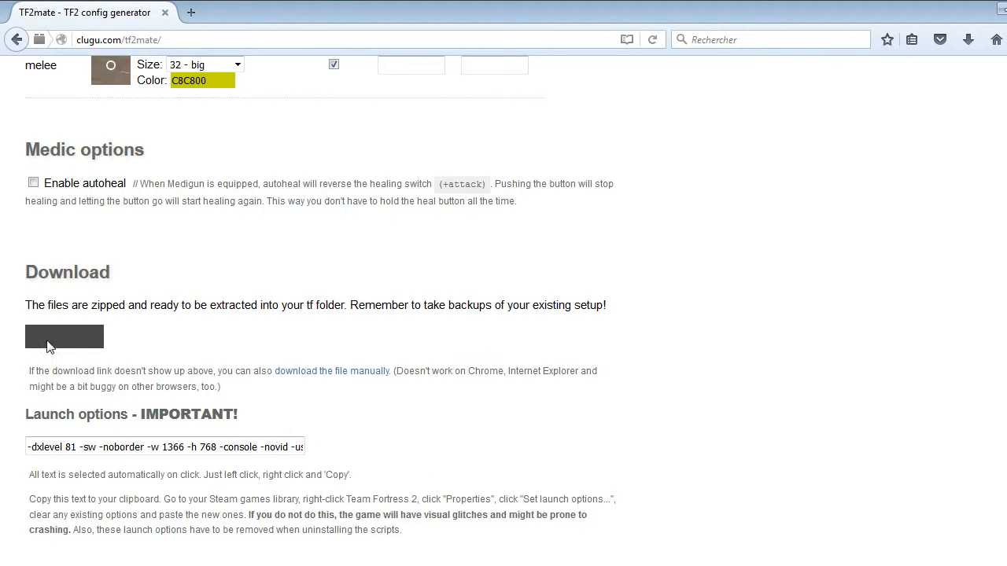
{"action": "scroll", "coordinate": [212, 362], "scroll_direction": "up", "scroll_amount": 2}
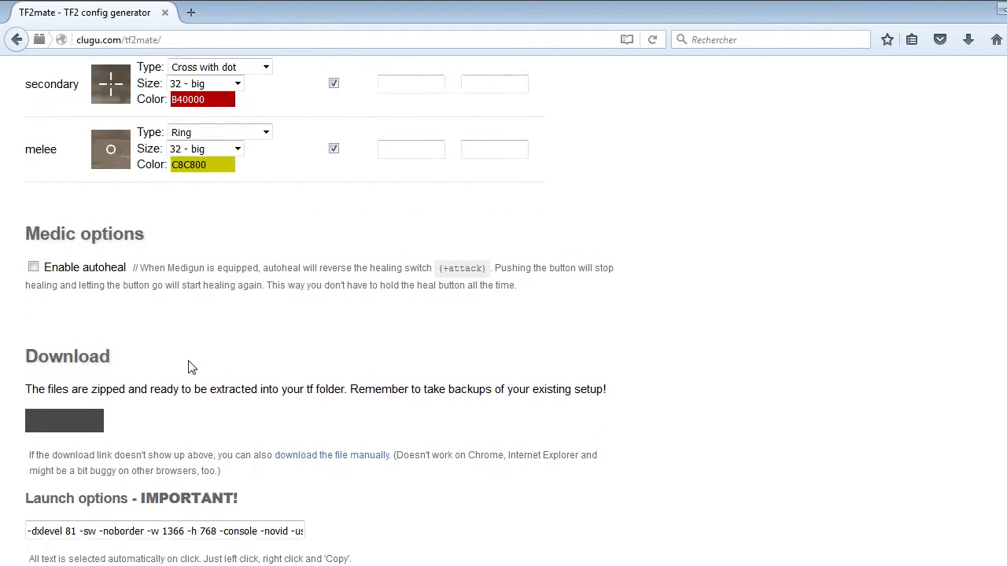
{"action": "scroll", "coordinate": [191, 367], "scroll_direction": "down", "scroll_amount": 2}
{"action": "left_click_drag", "start_coordinate": [30, 447], "coordinate": [326, 453]}
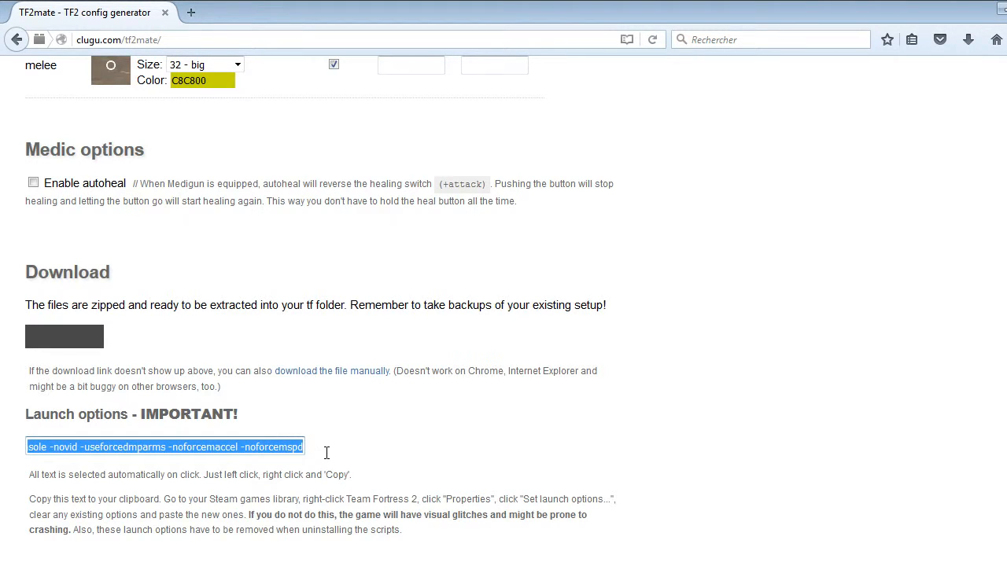
{"action": "left_click_drag", "start_coordinate": [28, 446], "coordinate": [68, 469]}
{"action": "key", "text": "alt+Tab"}
{"action": "key", "text": "alt+Tab"}
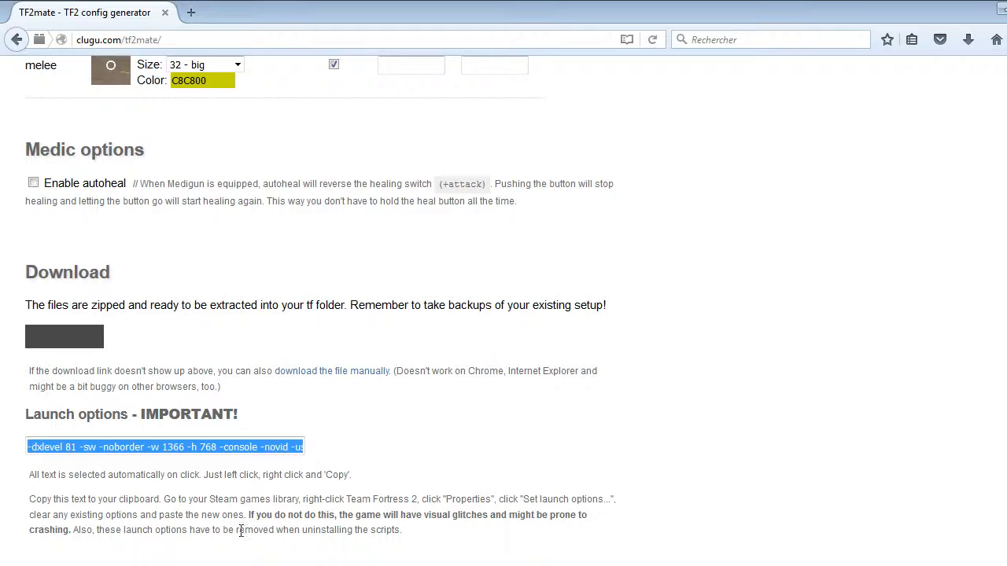
{"action": "left_click", "coordinate": [36, 462]}
{"action": "left_click", "coordinate": [28, 447]}
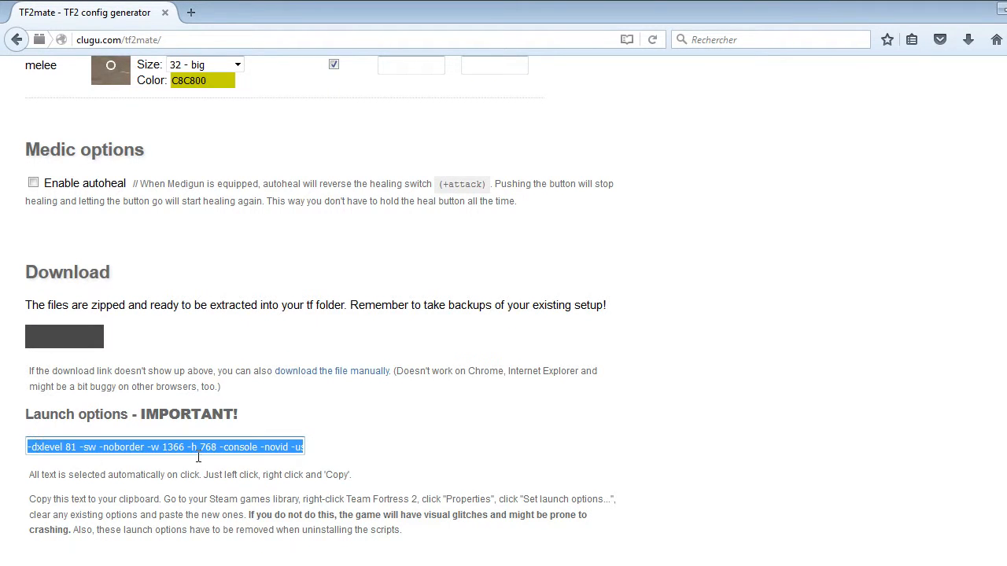
{"action": "left_click", "coordinate": [355, 450]}
{"action": "left_click", "coordinate": [64, 446]}
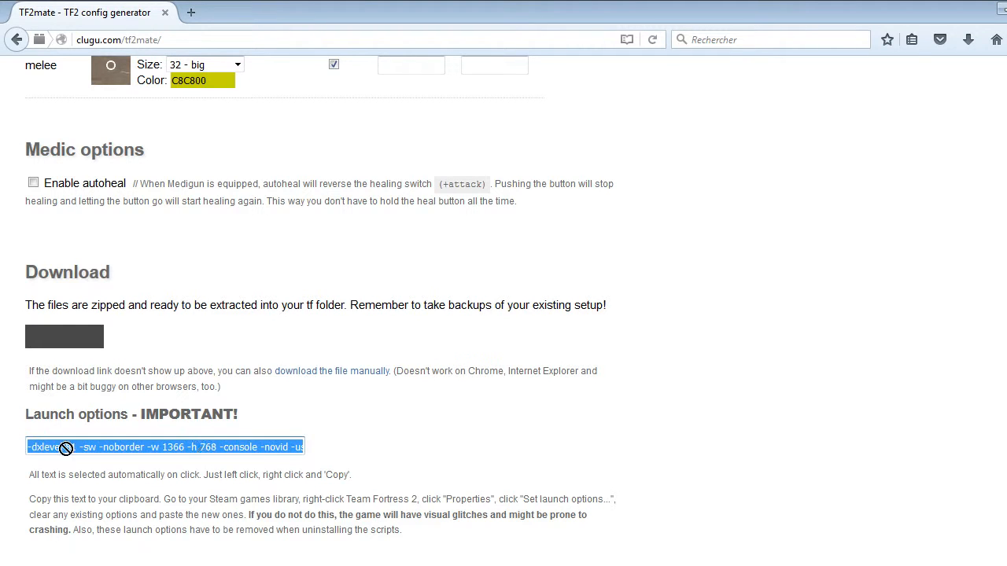
{"action": "left_click", "coordinate": [356, 453]}
{"action": "left_click", "coordinate": [30, 447]}
{"action": "left_click", "coordinate": [405, 447]}
{"action": "scroll", "coordinate": [745, 381], "scroll_direction": "up", "scroll_amount": 6}
{"action": "scroll", "coordinate": [741, 382], "scroll_direction": "down", "scroll_amount": 6}
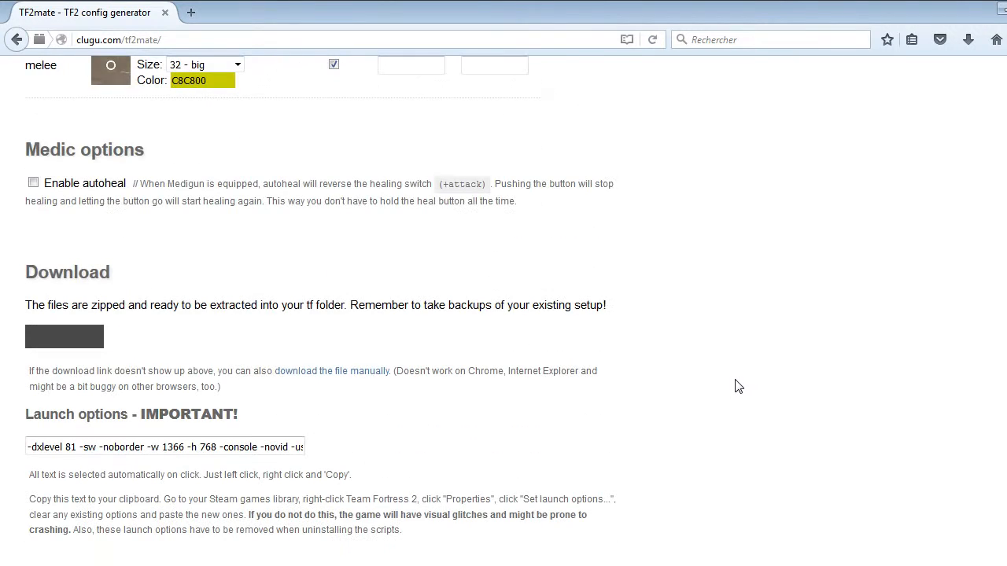
{"action": "left_click", "coordinate": [32, 447]}
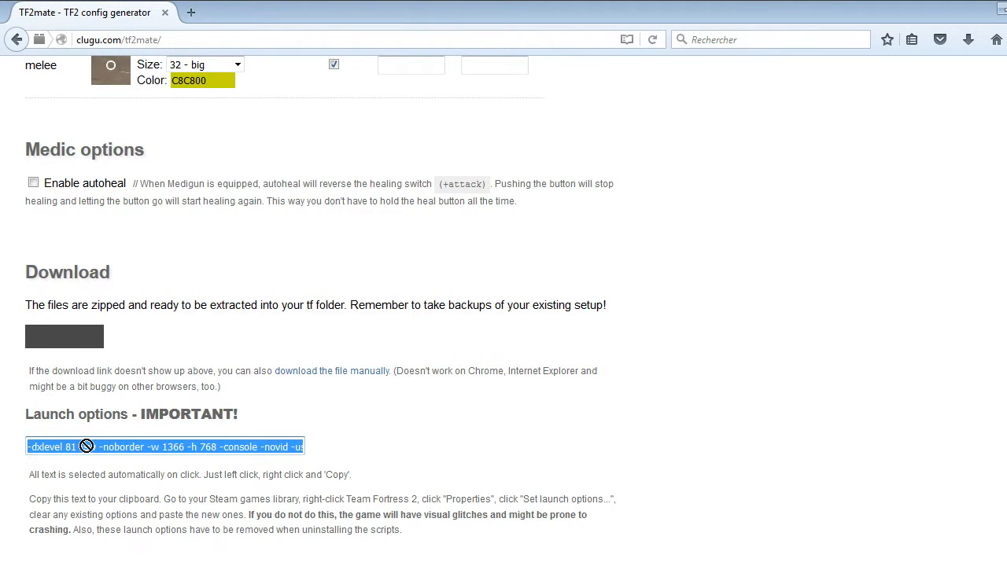
{"action": "left_click_drag", "start_coordinate": [87, 446], "coordinate": [104, 444]}
{"action": "left_click", "coordinate": [381, 406]}
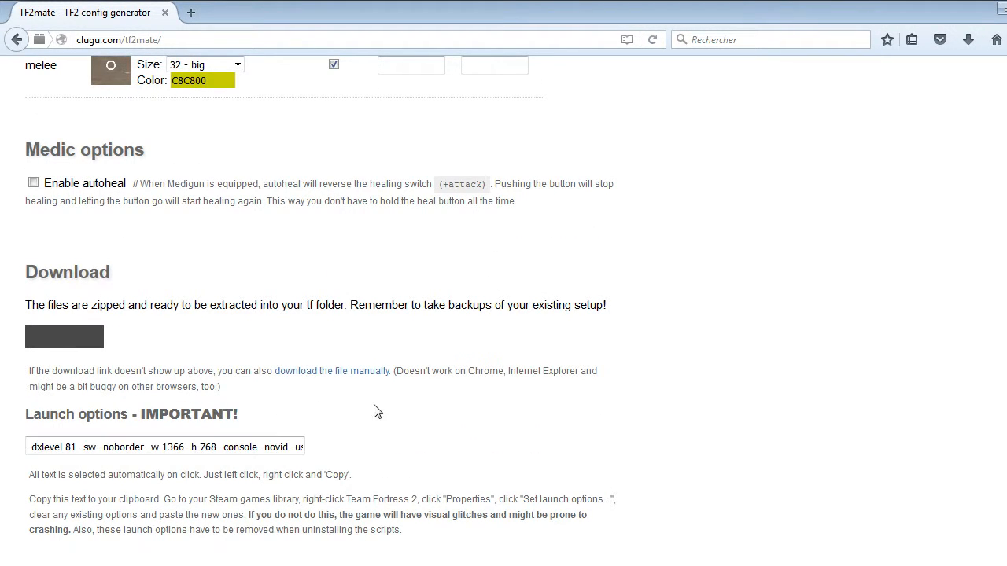
{"action": "left_click_drag", "start_coordinate": [31, 442], "coordinate": [376, 438]}
{"action": "left_click", "coordinate": [377, 435]}
Minimize the browser and open Program Files (x86) on local disk C: in a maximized Explorer window.
{"action": "left_click", "coordinate": [1000, 10]}
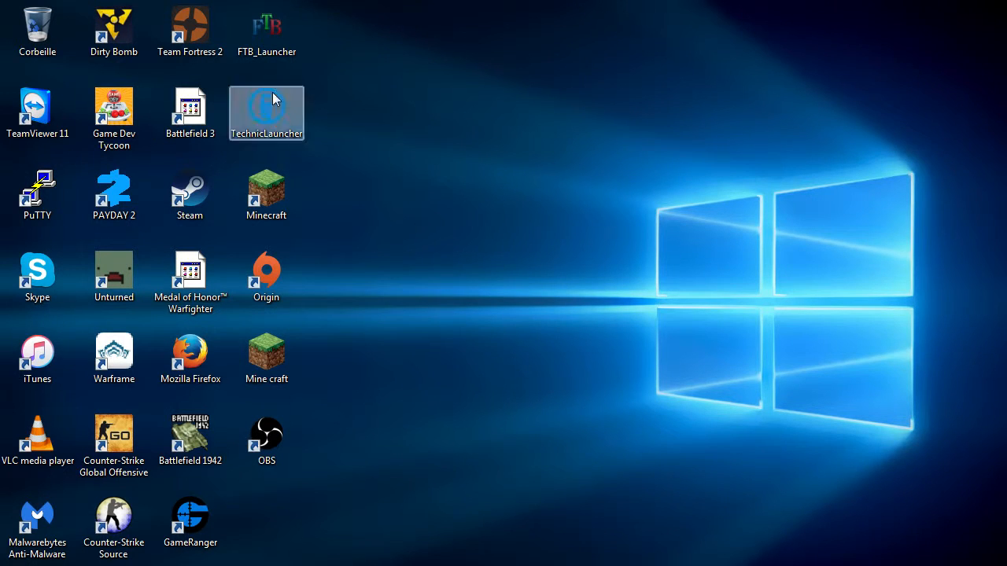
{"action": "left_click_drag", "start_coordinate": [415, 107], "coordinate": [687, 270]}
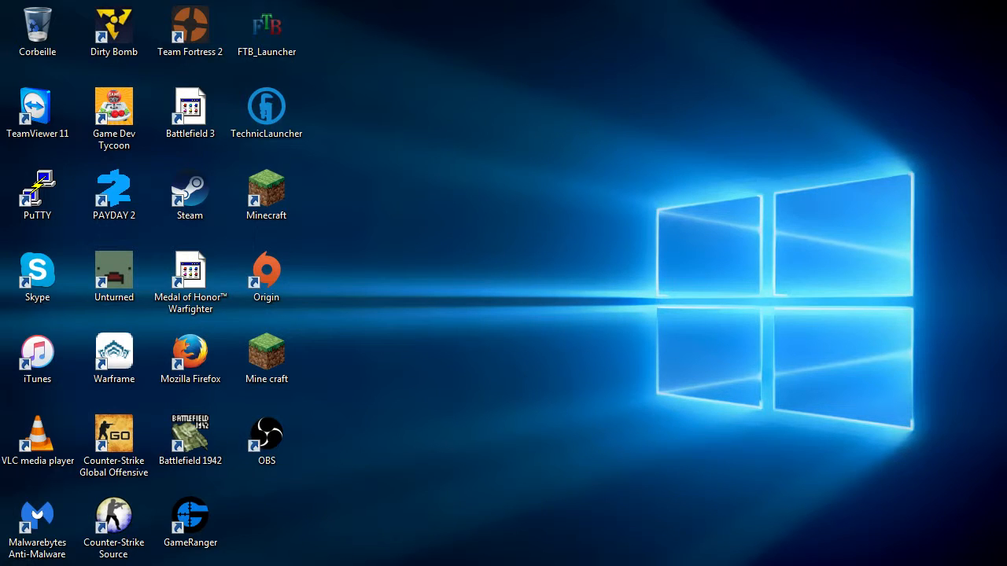
{"action": "key", "text": "super"}
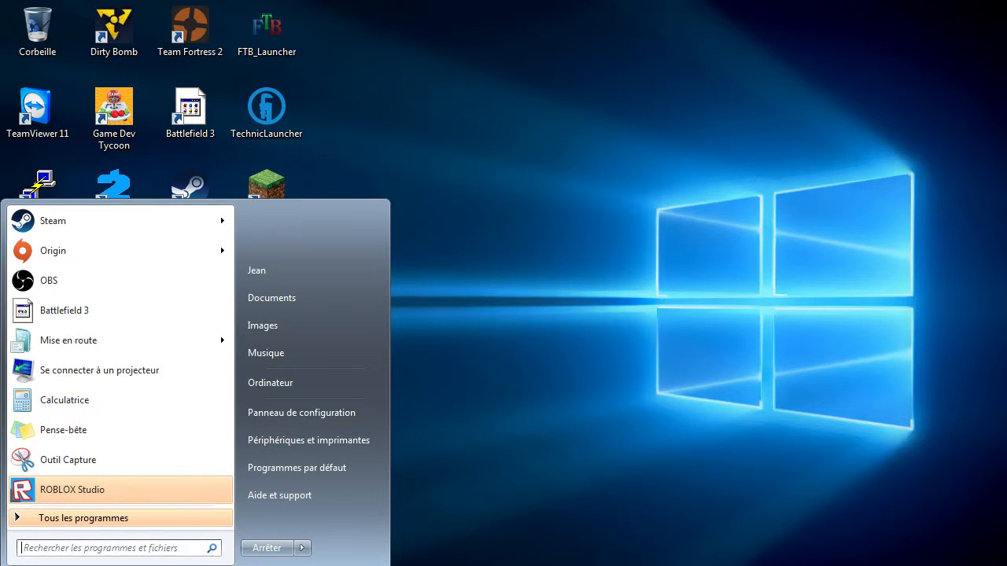
{"action": "left_click", "coordinate": [322, 385]}
{"action": "double_click", "coordinate": [395, 118]}
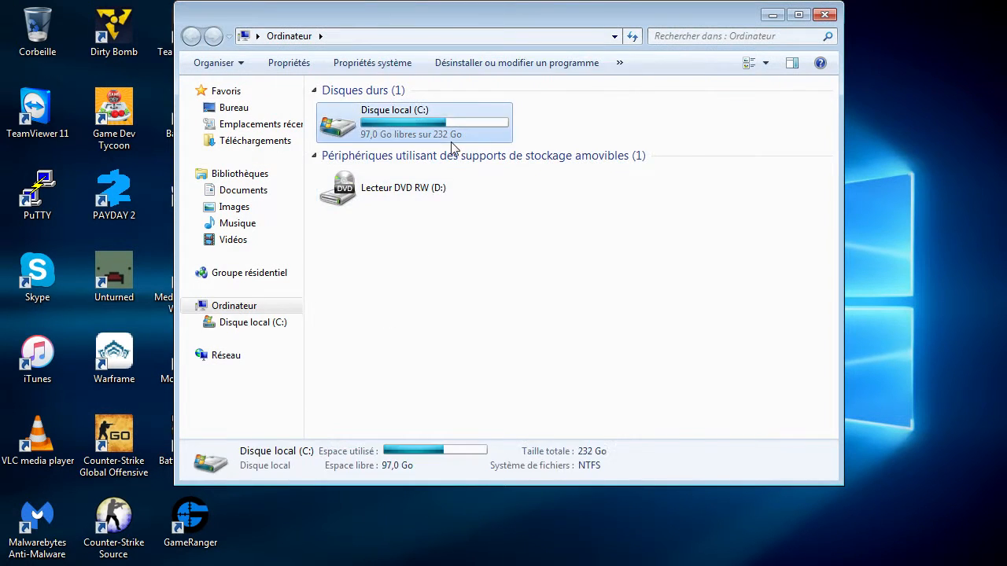
{"action": "left_click", "coordinate": [800, 15]}
{"action": "double_click", "coordinate": [233, 203]}
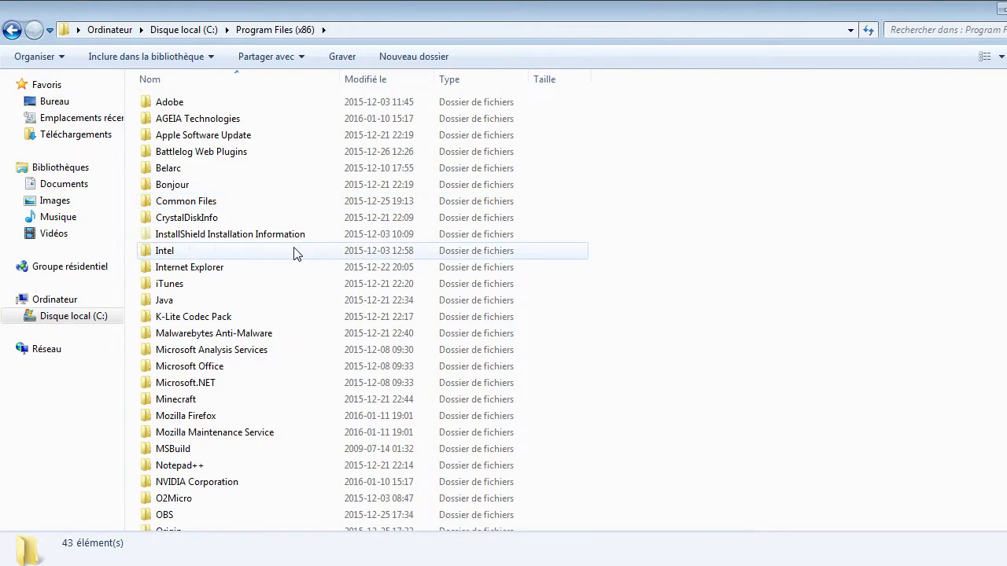
Open the Team Fortress 2 tf folder through Steam, steamapps and common.
{"action": "scroll", "coordinate": [299, 256], "scroll_direction": "down", "scroll_amount": 3}
{"action": "scroll", "coordinate": [299, 259], "scroll_direction": "down", "scroll_amount": 2}
{"action": "double_click", "coordinate": [192, 372]}
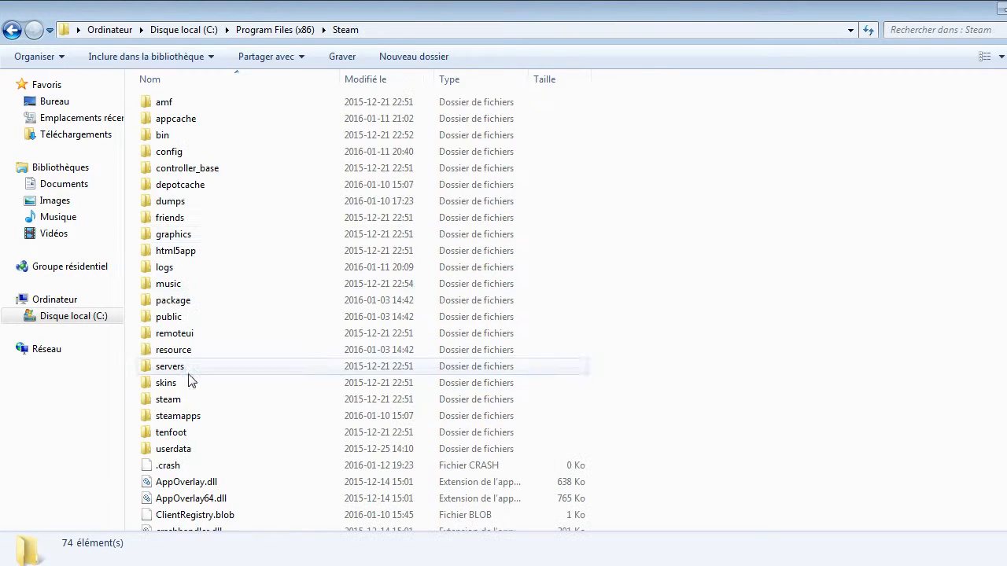
{"action": "double_click", "coordinate": [194, 415]}
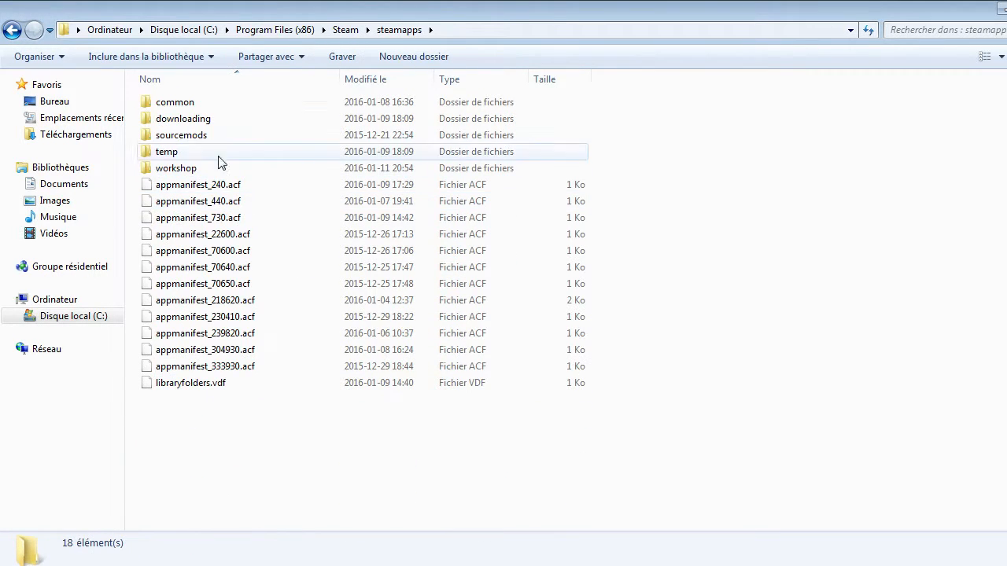
{"action": "double_click", "coordinate": [238, 112]}
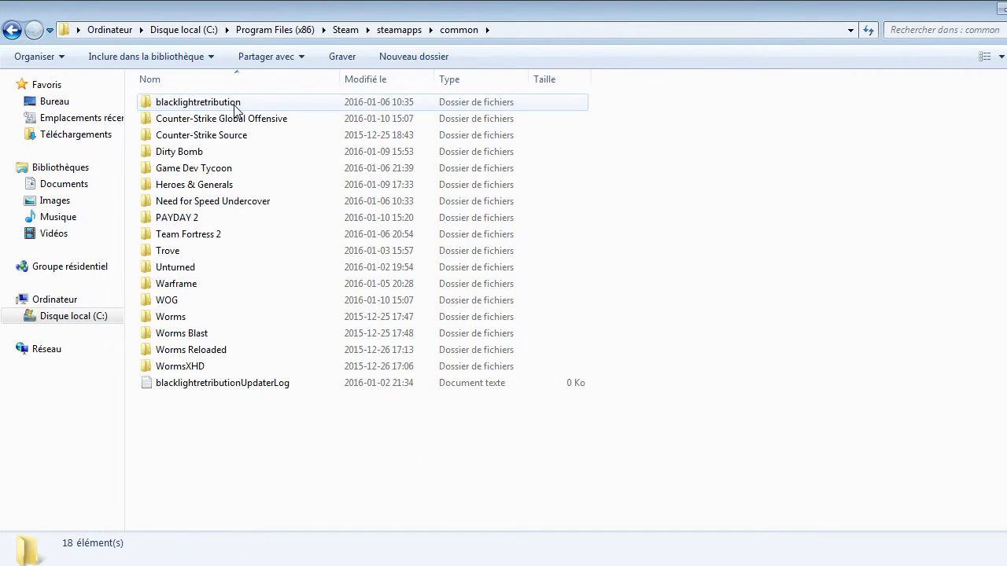
{"action": "double_click", "coordinate": [224, 238]}
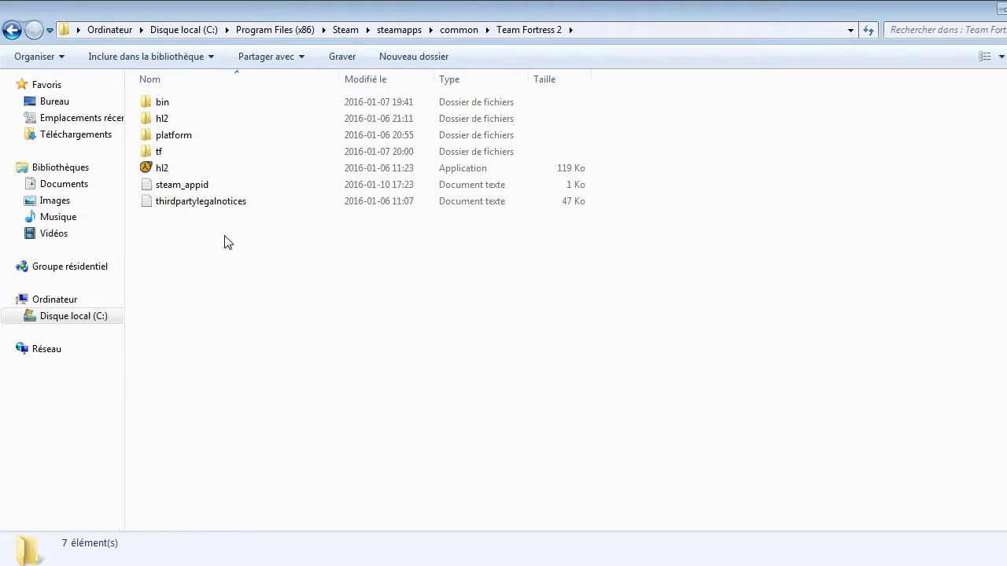
{"action": "double_click", "coordinate": [208, 160]}
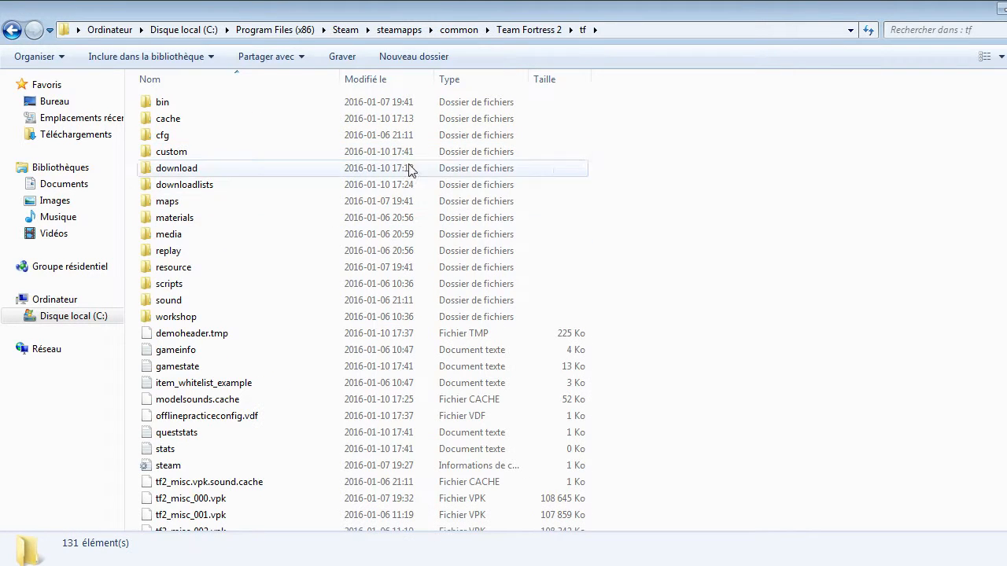
Open the cfg folder inside tf and look through its files.
{"action": "scroll", "coordinate": [299, 181], "scroll_direction": "down", "scroll_amount": 3}
{"action": "scroll", "coordinate": [315, 260], "scroll_direction": "down", "scroll_amount": 7}
{"action": "scroll", "coordinate": [315, 259], "scroll_direction": "up", "scroll_amount": 10}
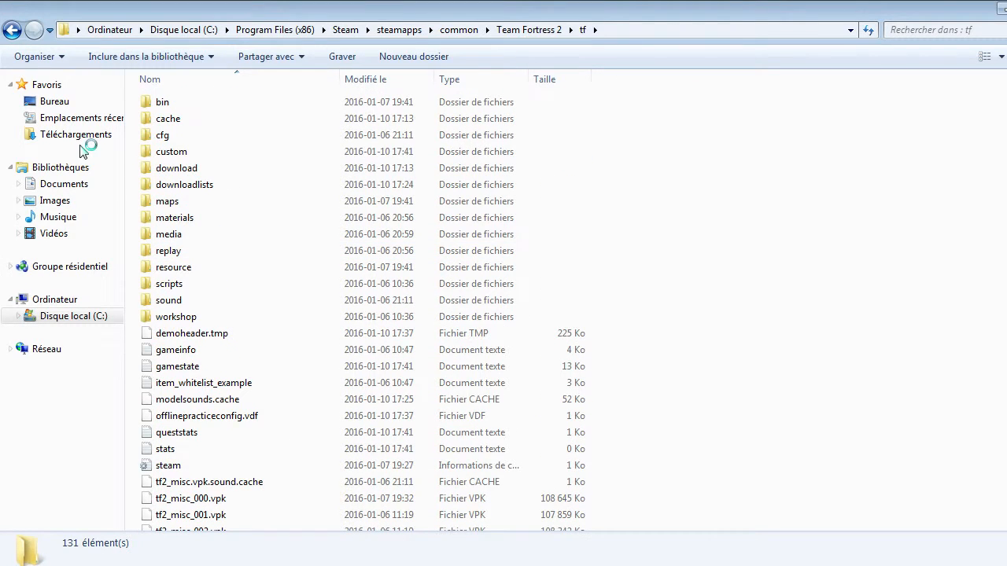
{"action": "double_click", "coordinate": [288, 143]}
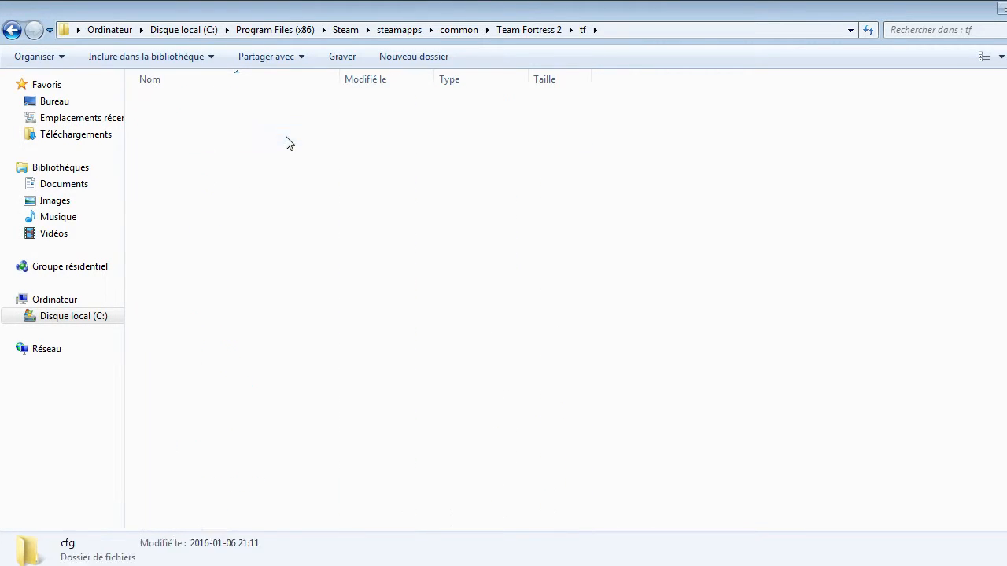
{"action": "scroll", "coordinate": [291, 145], "scroll_direction": "down", "scroll_amount": 8}
{"action": "scroll", "coordinate": [311, 156], "scroll_direction": "up", "scroll_amount": 5}
{"action": "scroll", "coordinate": [318, 159], "scroll_direction": "up", "scroll_amount": 3}
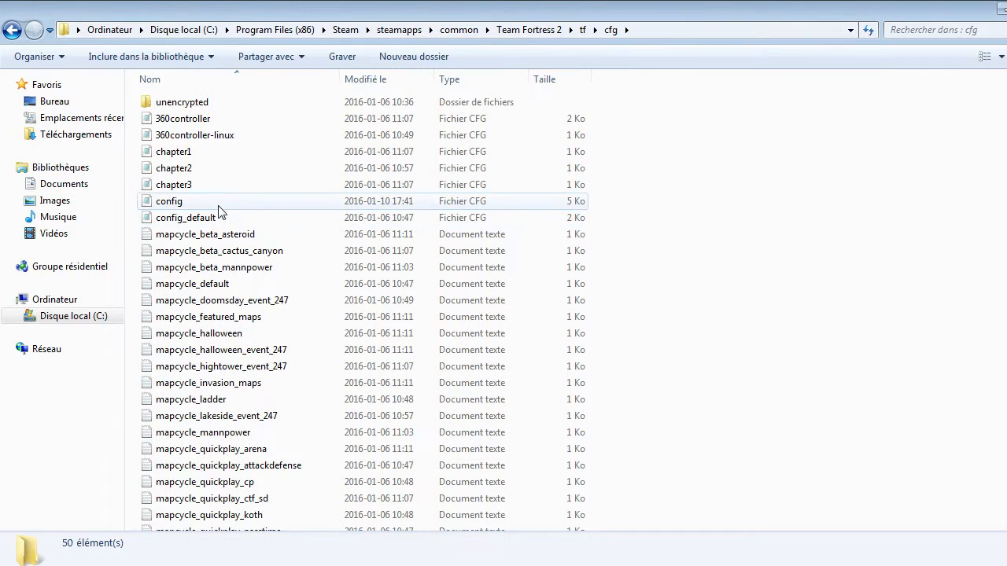
Go back to the tf folder and reopen cfg to show where the configuration files are located.
{"action": "left_click", "coordinate": [12, 30]}
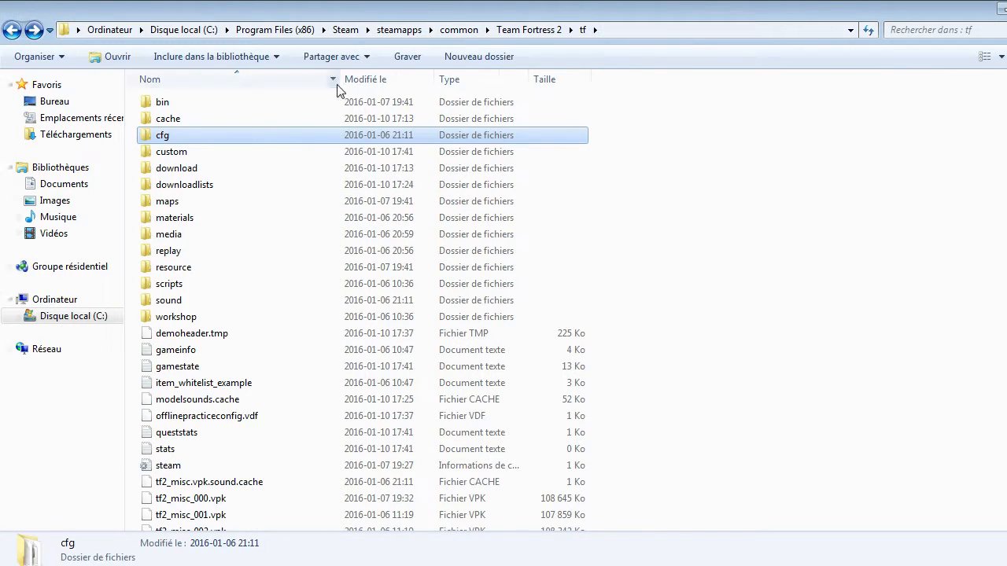
{"action": "double_click", "coordinate": [210, 139]}
{"action": "left_click", "coordinate": [11, 30]}
{"action": "left_click", "coordinate": [637, 181]}
{"action": "double_click", "coordinate": [260, 136]}
{"action": "scroll", "coordinate": [236, 139], "scroll_direction": "down", "scroll_amount": 5}
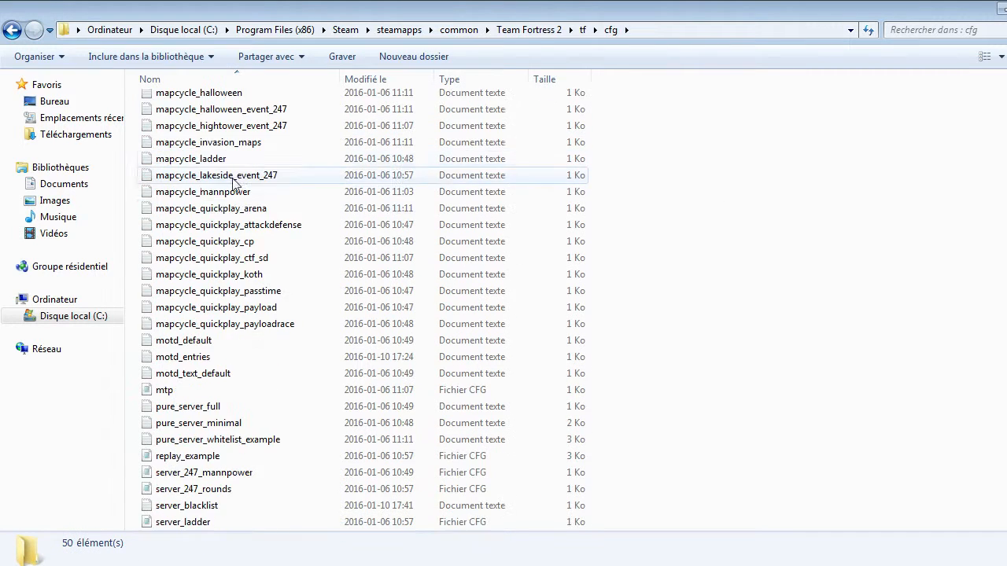
{"action": "scroll", "coordinate": [236, 197], "scroll_direction": "up", "scroll_amount": 5}
{"action": "left_click", "coordinate": [12, 30]}
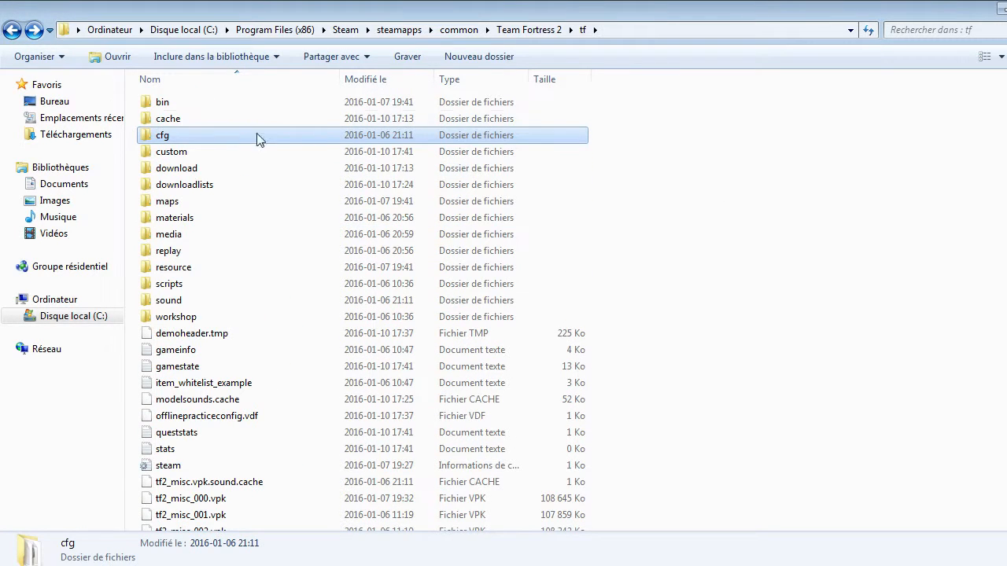
{"action": "double_click", "coordinate": [208, 140]}
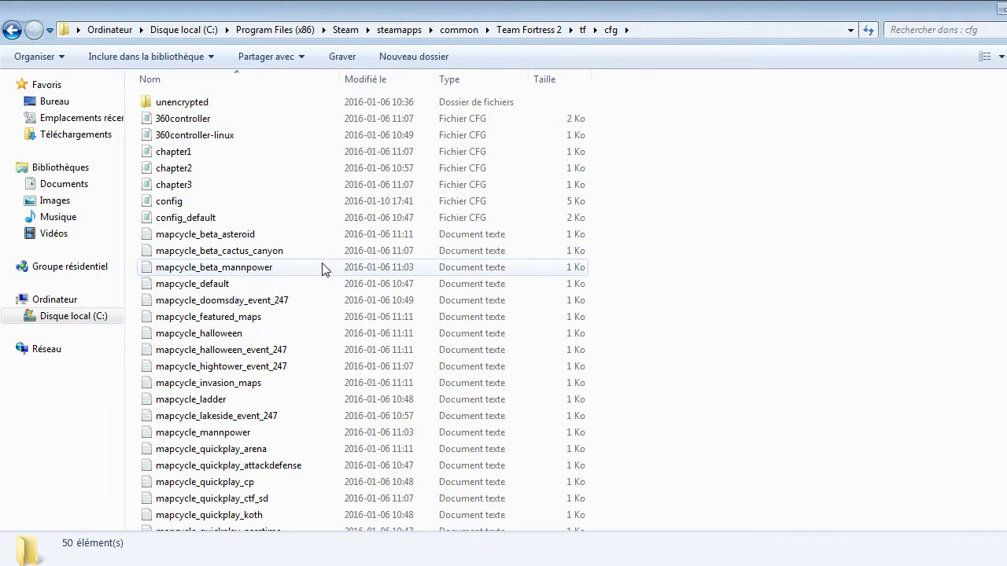
View the config file from the cfg folder in Notepad, close it, and look over the remaining files.
{"action": "double_click", "coordinate": [208, 201]}
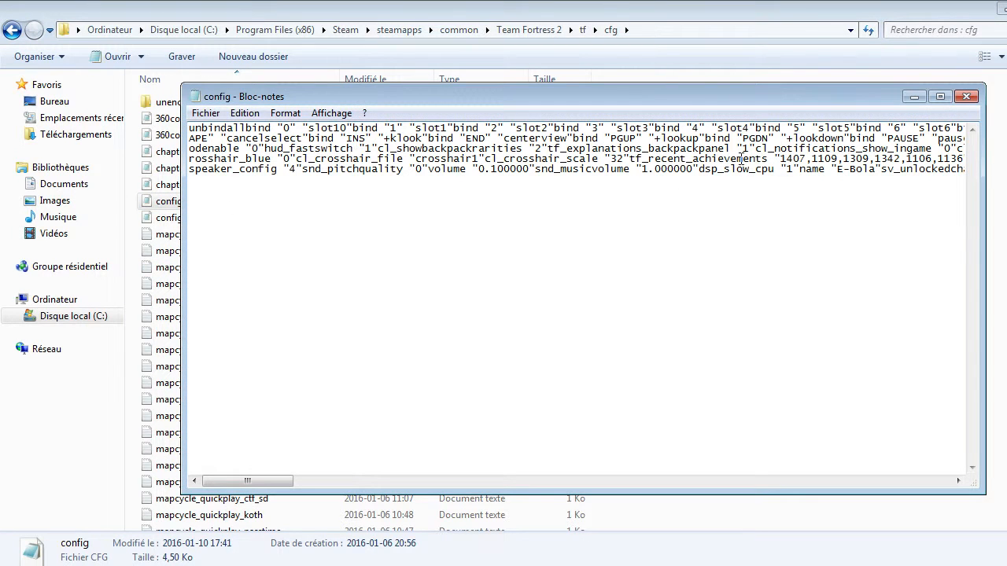
{"action": "left_click", "coordinate": [966, 96]}
{"action": "left_click", "coordinate": [684, 297]}
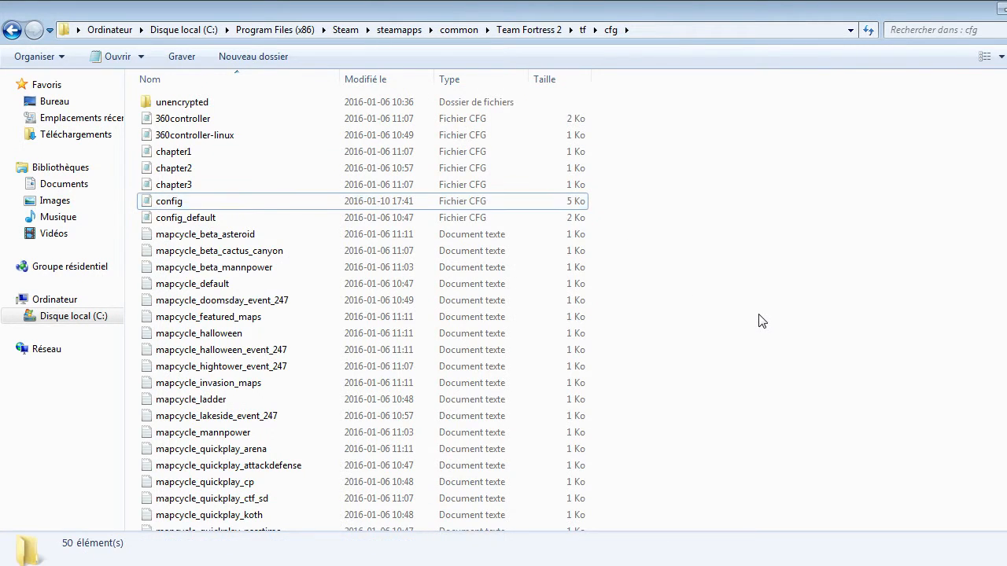
{"action": "scroll", "coordinate": [760, 319], "scroll_direction": "down", "scroll_amount": 8}
{"action": "scroll", "coordinate": [759, 319], "scroll_direction": "up", "scroll_amount": 8}
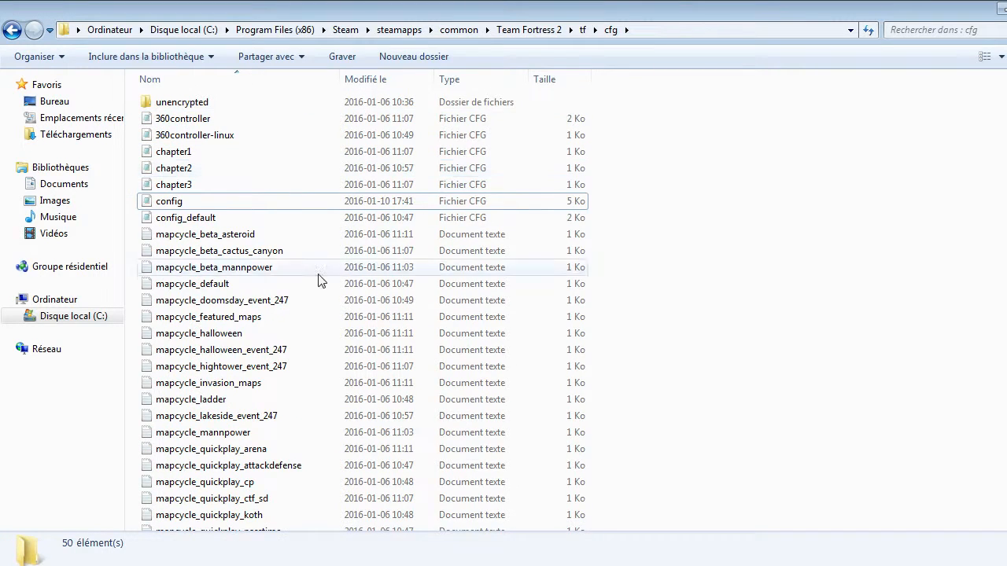
{"action": "scroll", "coordinate": [322, 278], "scroll_direction": "down", "scroll_amount": 8}
{"action": "scroll", "coordinate": [723, 393], "scroll_direction": "up", "scroll_amount": 8}
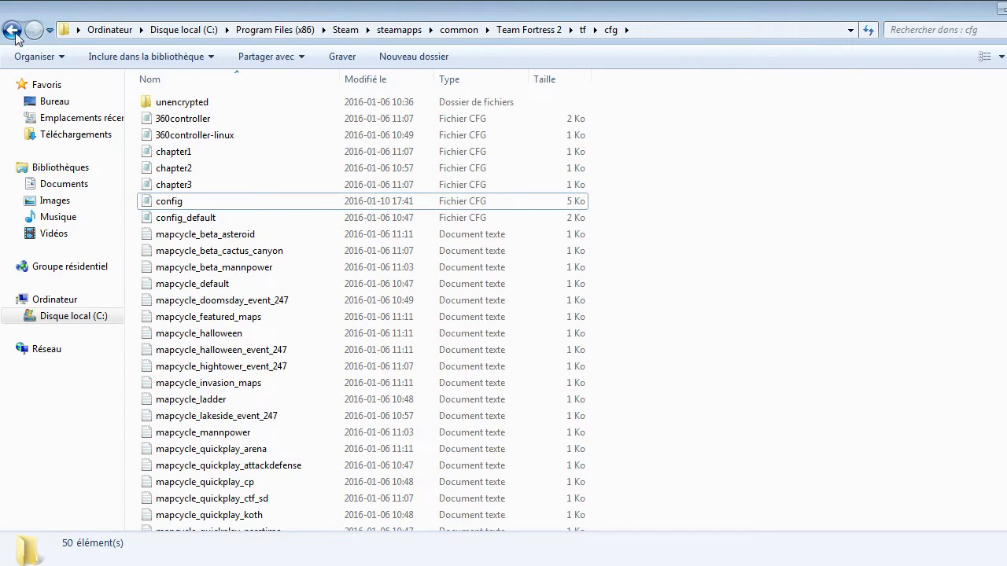
Return to the tf folder and open its custom folder.
{"action": "left_click", "coordinate": [13, 31]}
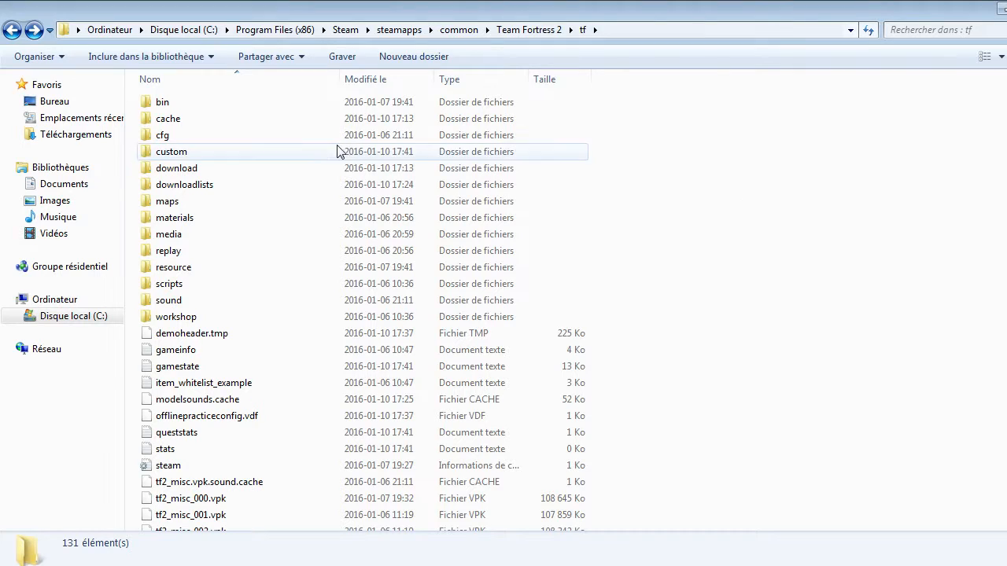
{"action": "double_click", "coordinate": [214, 152]}
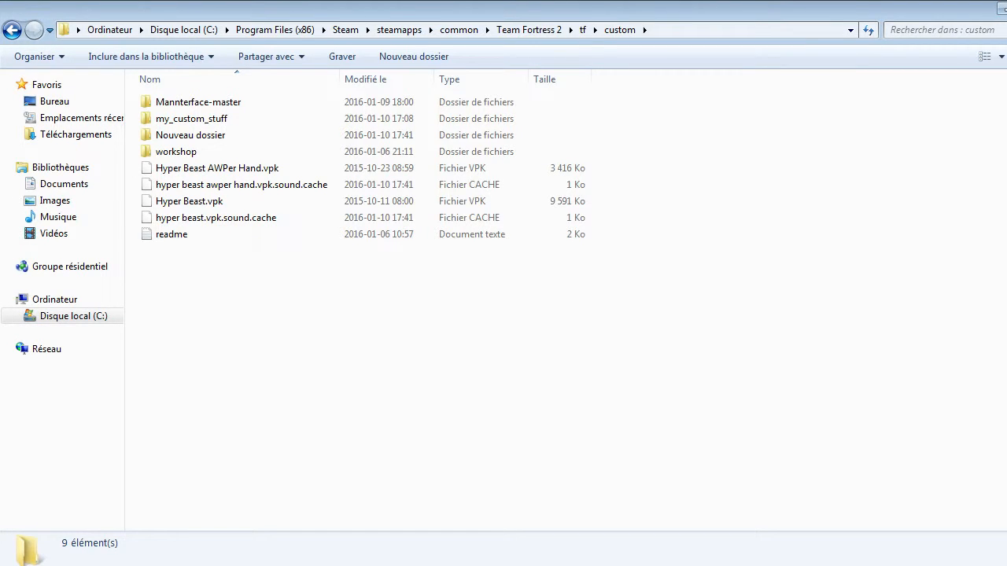
{"action": "left_click", "coordinate": [1006, 8]}
{"action": "left_click", "coordinate": [808, 22]}
Open my_custom_stuff, highlight its materials, models and sound subfolders, and return to the custom folder.
{"action": "double_click", "coordinate": [244, 126]}
{"action": "left_click_drag", "start_coordinate": [202, 209], "coordinate": [203, 99]}
{"action": "left_click", "coordinate": [203, 217]}
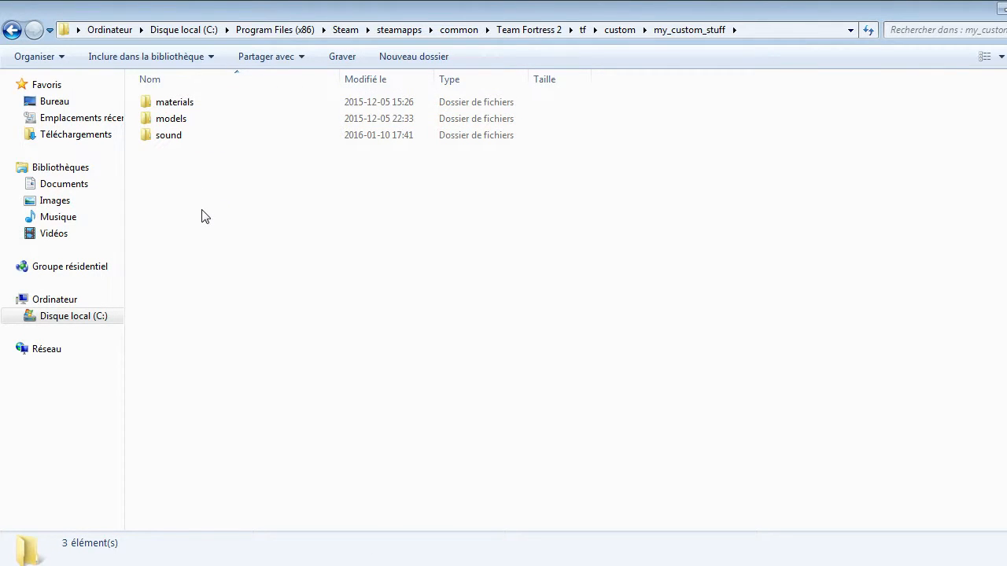
{"action": "left_click_drag", "start_coordinate": [202, 210], "coordinate": [200, 101]}
{"action": "left_click", "coordinate": [210, 242]}
{"action": "left_click", "coordinate": [12, 31]}
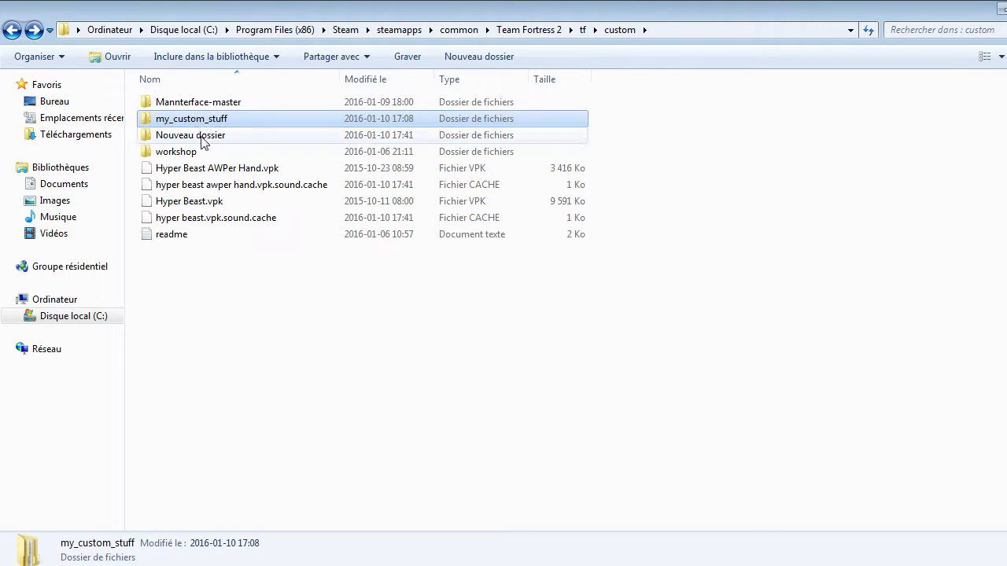
Clear the file selection in the custom folder and minimize the Explorer window.
{"action": "left_click", "coordinate": [197, 309]}
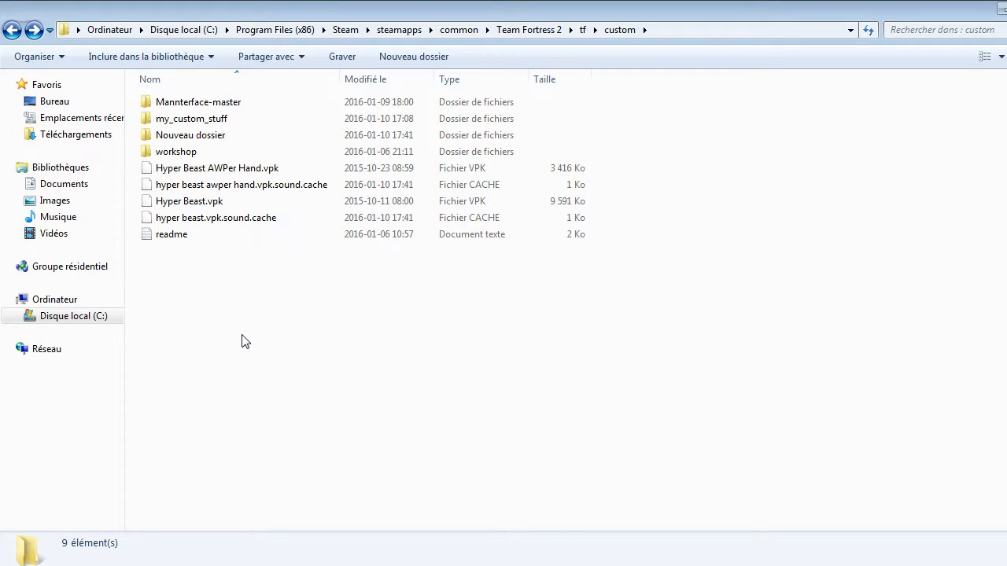
{"action": "left_click", "coordinate": [221, 223]}
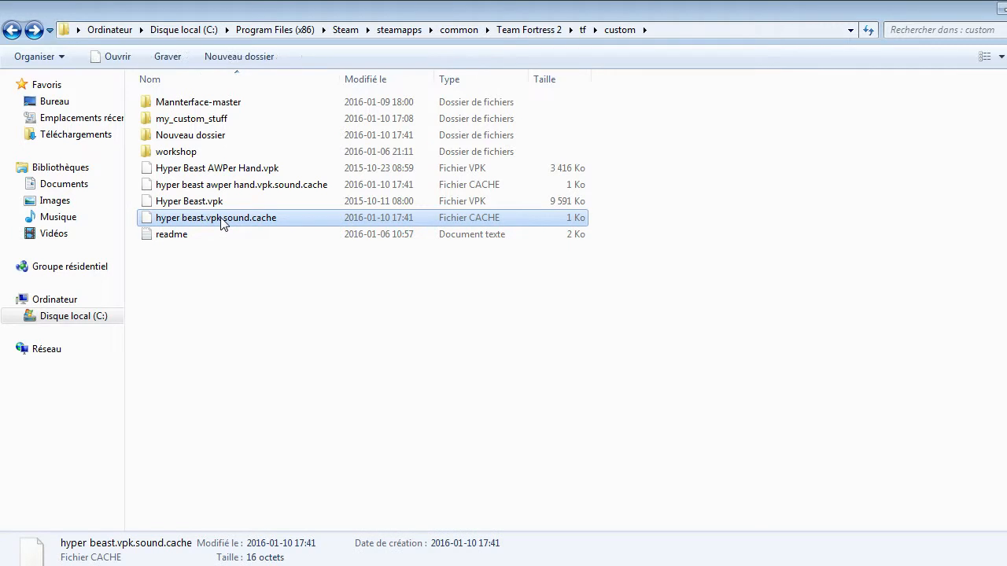
{"action": "left_click", "coordinate": [541, 323]}
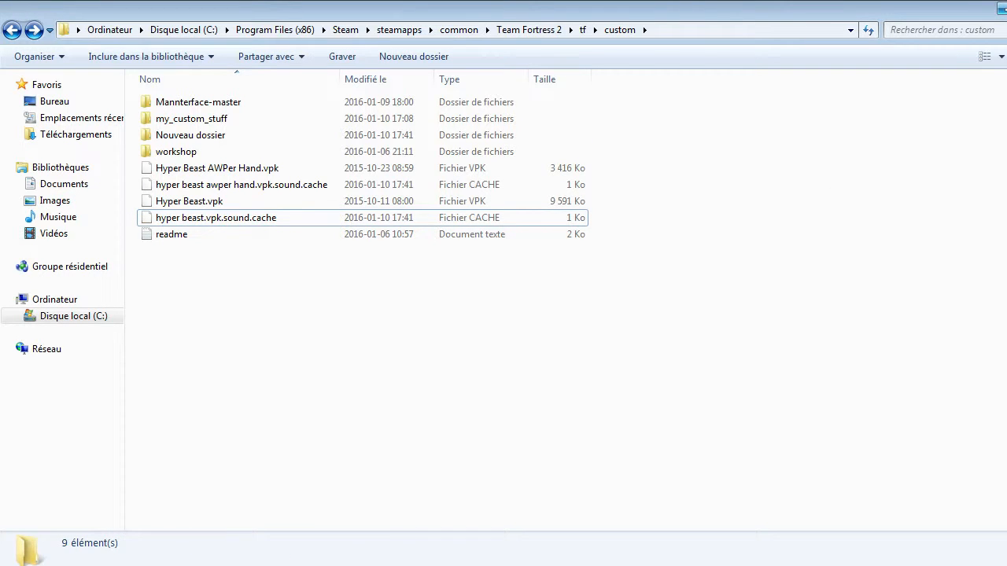
{"action": "left_click", "coordinate": [1002, 8]}
{"action": "left_click_drag", "start_coordinate": [419, 56], "coordinate": [983, 484]}
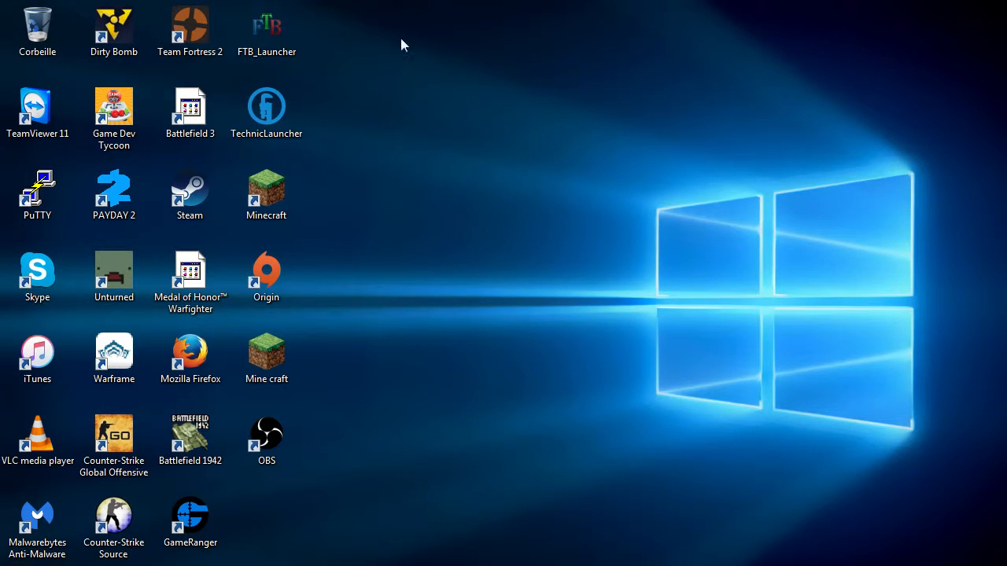
{"action": "left_click_drag", "start_coordinate": [309, 2], "coordinate": [995, 565]}
{"action": "left_click_drag", "start_coordinate": [313, 4], "coordinate": [972, 565]}
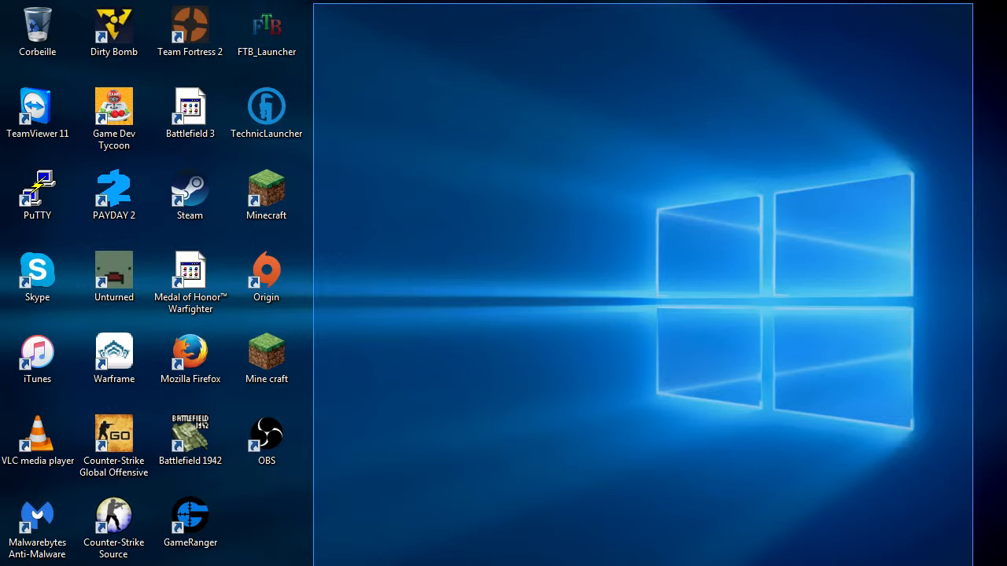
{"action": "left_click_drag", "start_coordinate": [973, 565], "coordinate": [378, 61]}
{"action": "left_click_drag", "start_coordinate": [309, 2], "coordinate": [830, 398]}
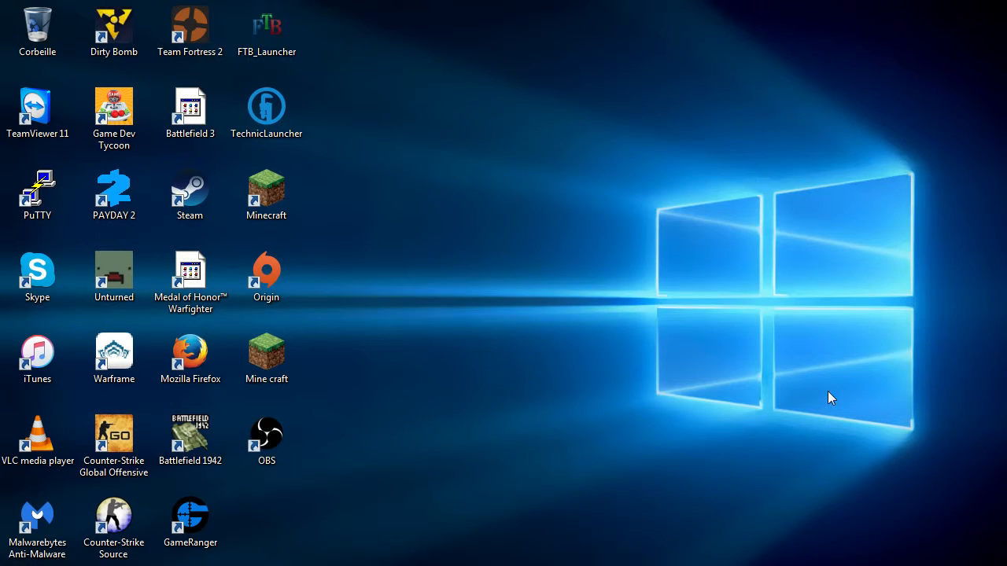
{"action": "left_click_drag", "start_coordinate": [329, 1], "coordinate": [991, 480]}
{"action": "left_click_drag", "start_coordinate": [315, 4], "coordinate": [550, 425]}
Switch to the Open Broadcaster Software window.
{"action": "left_click", "coordinate": [324, 564]}
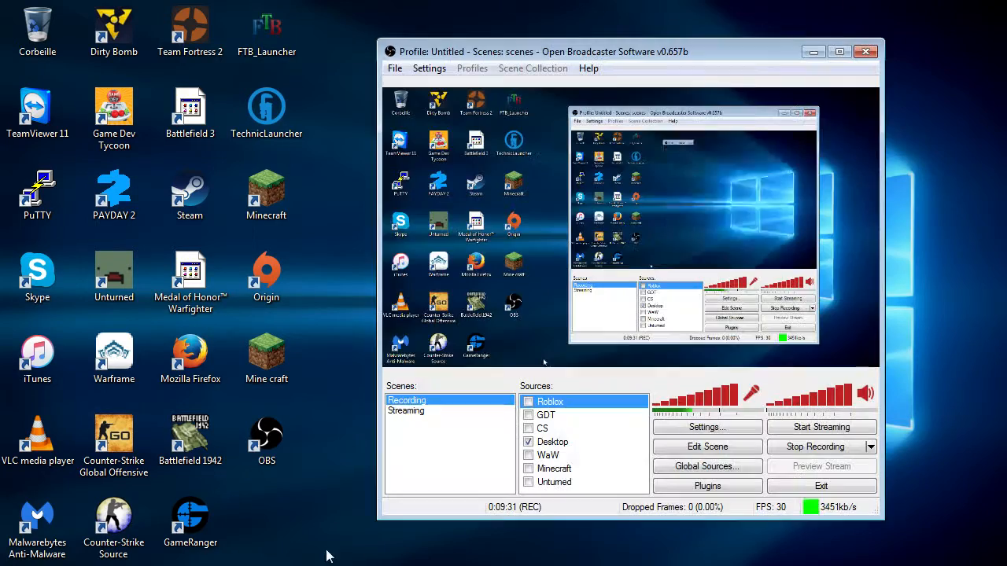